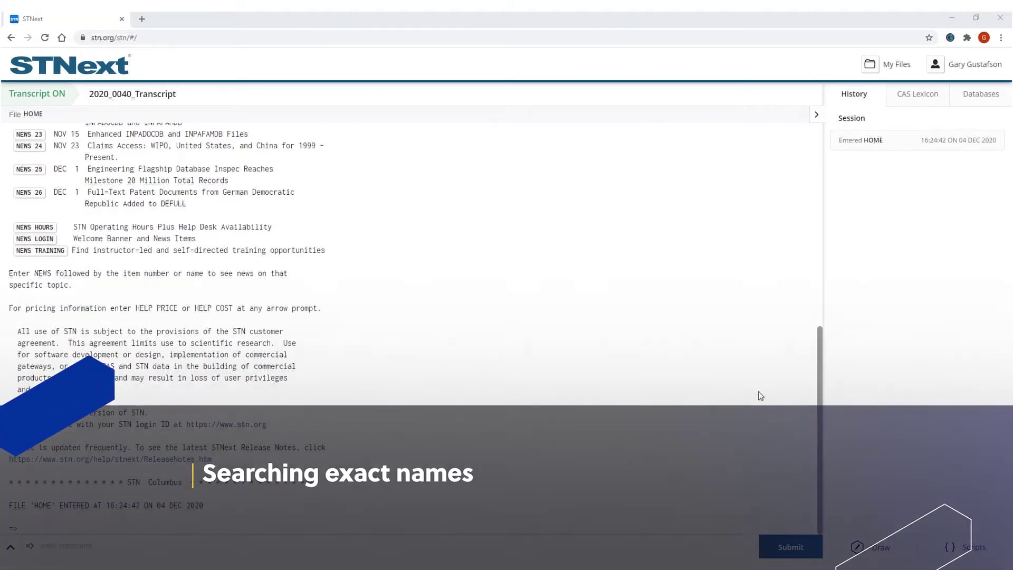
Step: Switch to the REGISTRY file and search olaparib/CN, getting L1 with 1 hit
{"action": "left_click", "coordinate": [94, 545]}
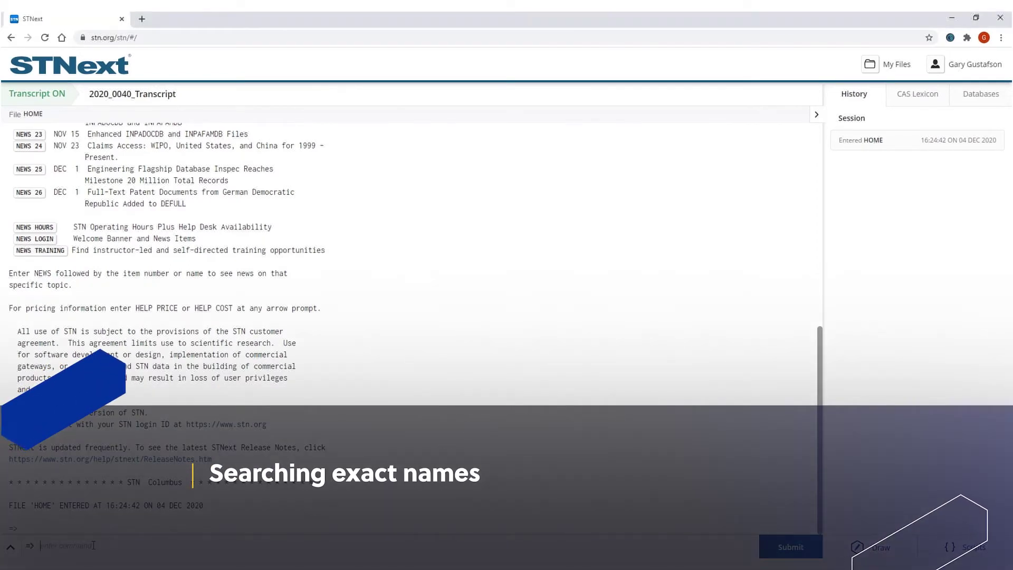
{"action": "type", "text": "fi"}
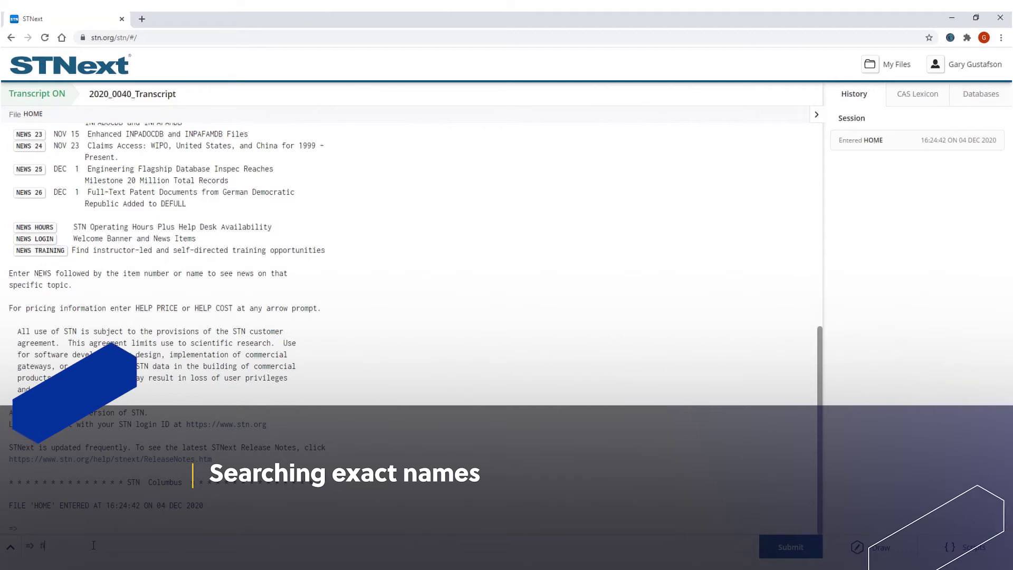
{"action": "type", "text": "le registry"}
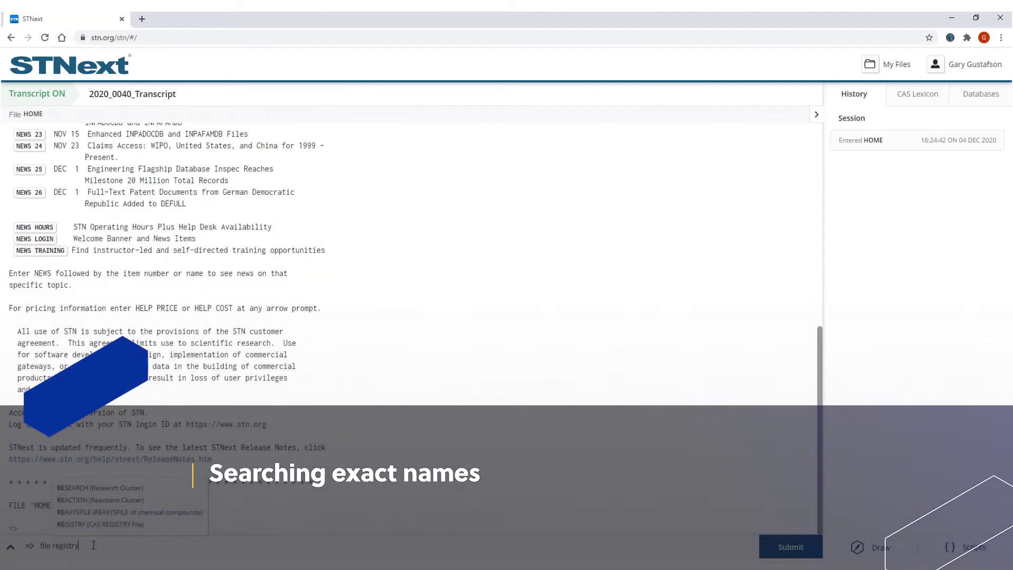
{"action": "key", "text": "Return"}
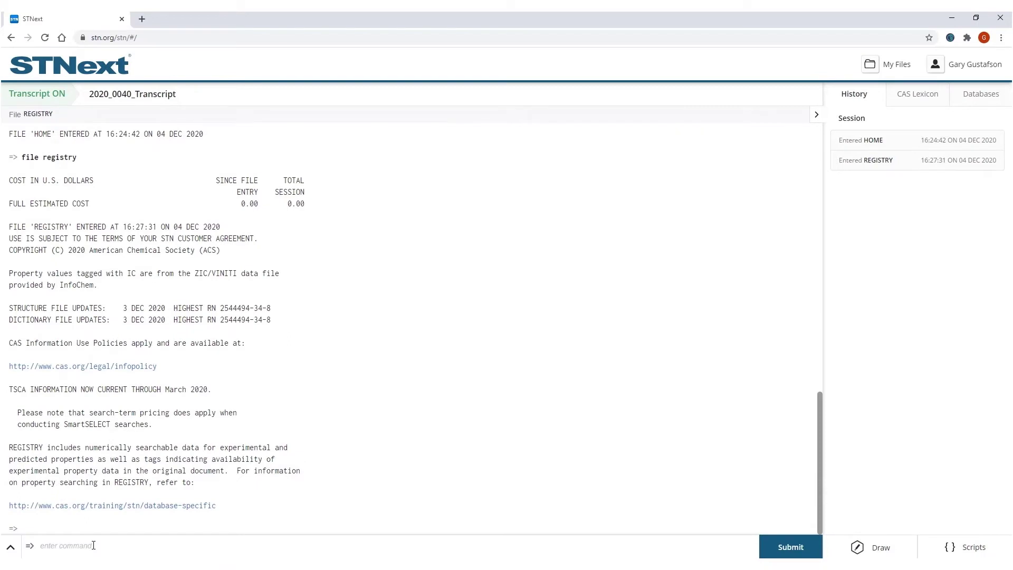
{"action": "type", "text": "s olaparib/cn"}
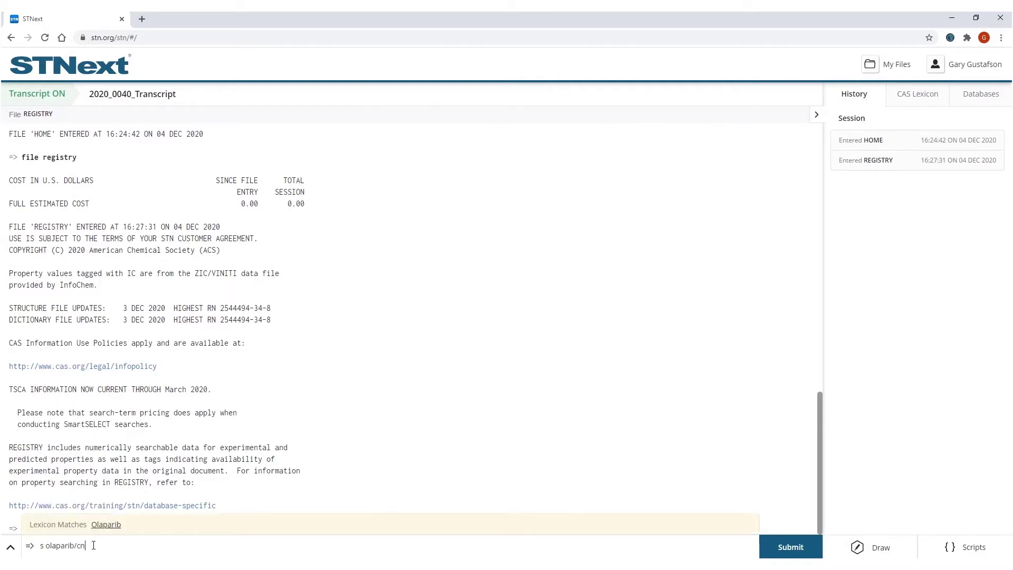
{"action": "key", "text": "Return"}
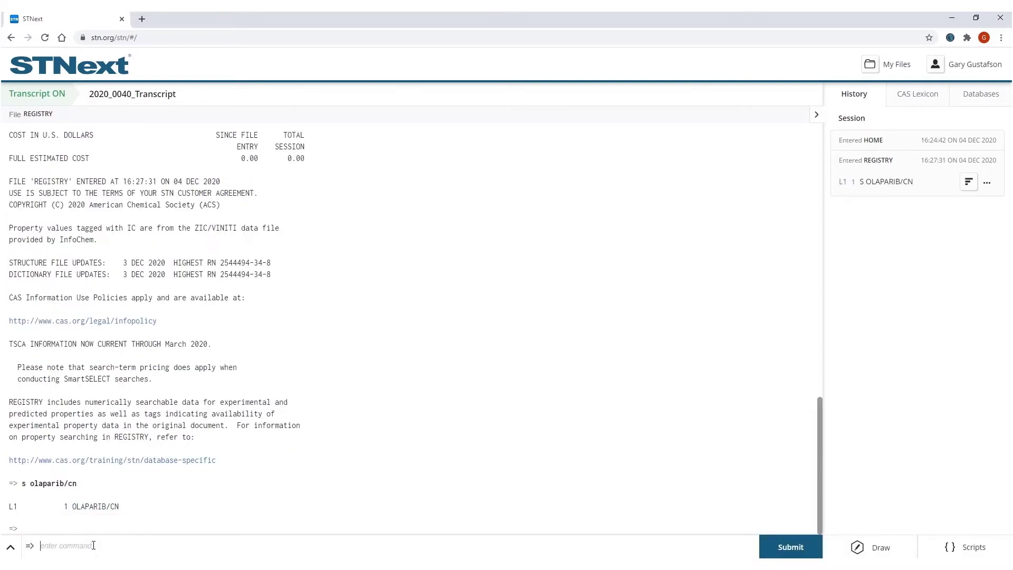
Step: Display the L1 olaparib record and expand all other names, including Lynparza, AZD 2281 and KU 59436
{"action": "type", "text": "dis"}
{"action": "key", "text": "Return"}
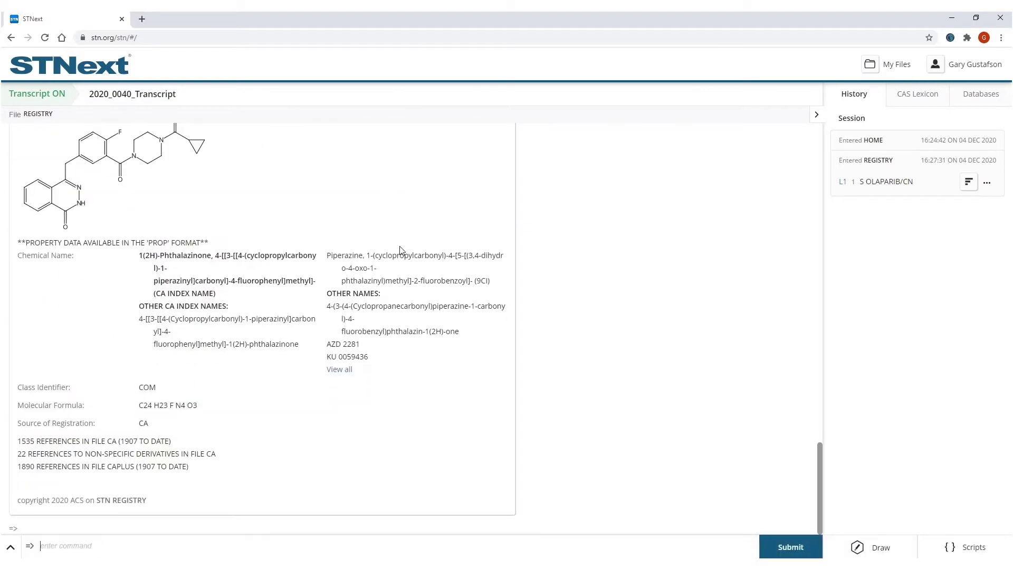
{"action": "scroll", "coordinate": [422, 336], "scroll_direction": "up", "scroll_amount": 3}
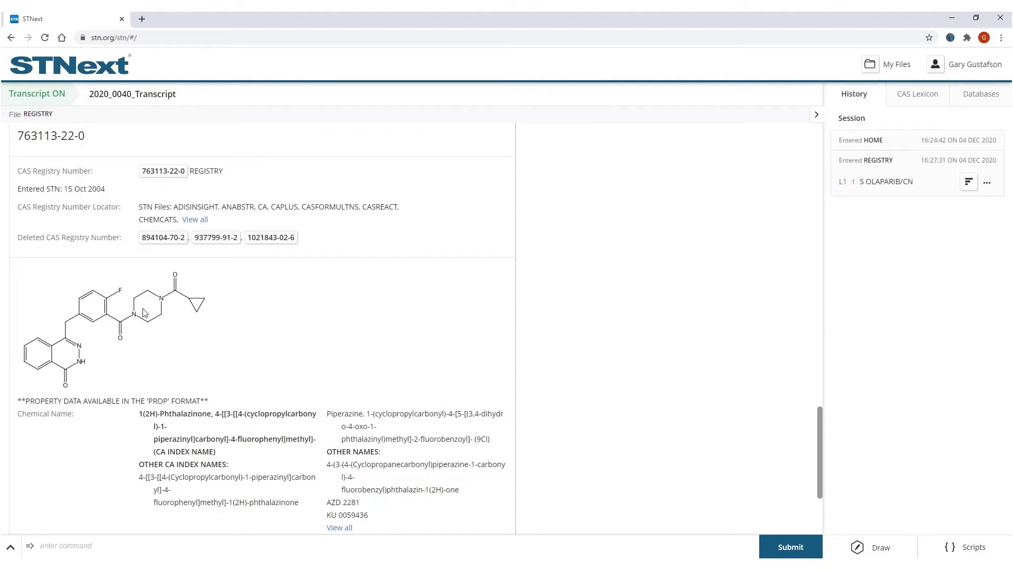
{"action": "scroll", "coordinate": [334, 323], "scroll_direction": "down", "scroll_amount": 2}
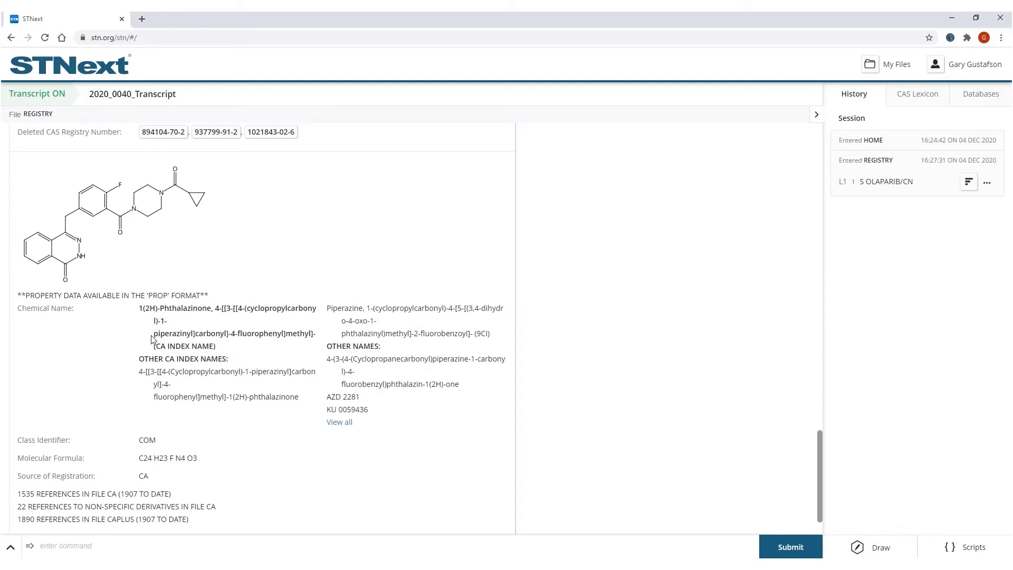
{"action": "left_click", "coordinate": [338, 423]}
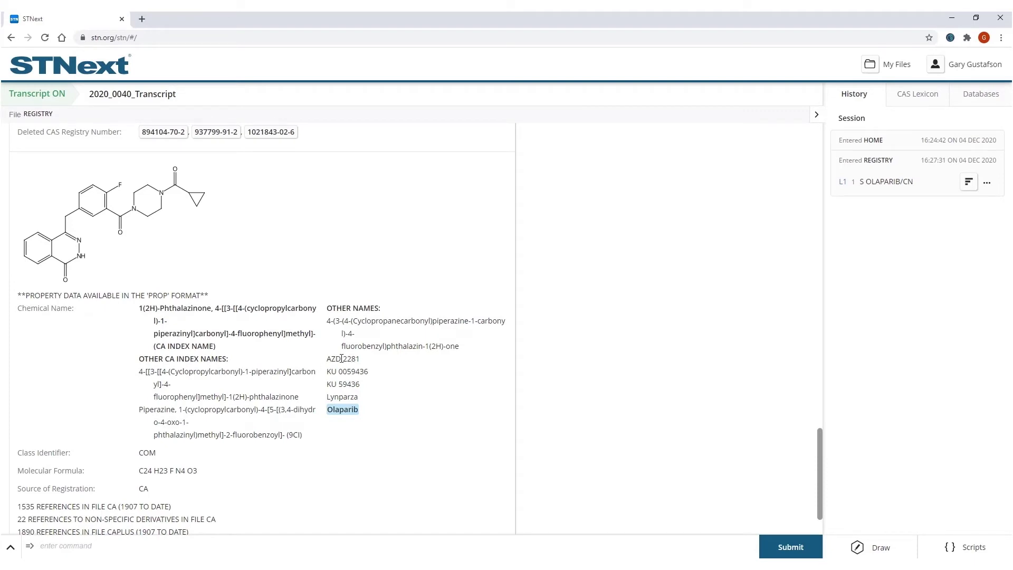
Step: Search AZD2281/CN (L2, 0 hits), then rerun it as AZD 2281/CN (L3, 1 hit)
{"action": "left_click", "coordinate": [87, 545]}
{"action": "type", "text": "s azd2281"}
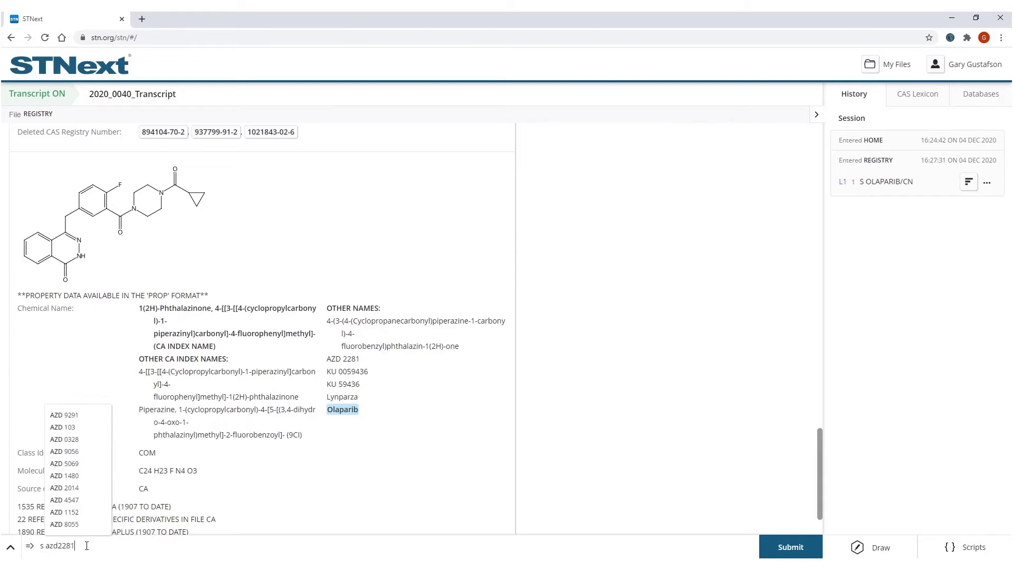
{"action": "type", "text": "/"}
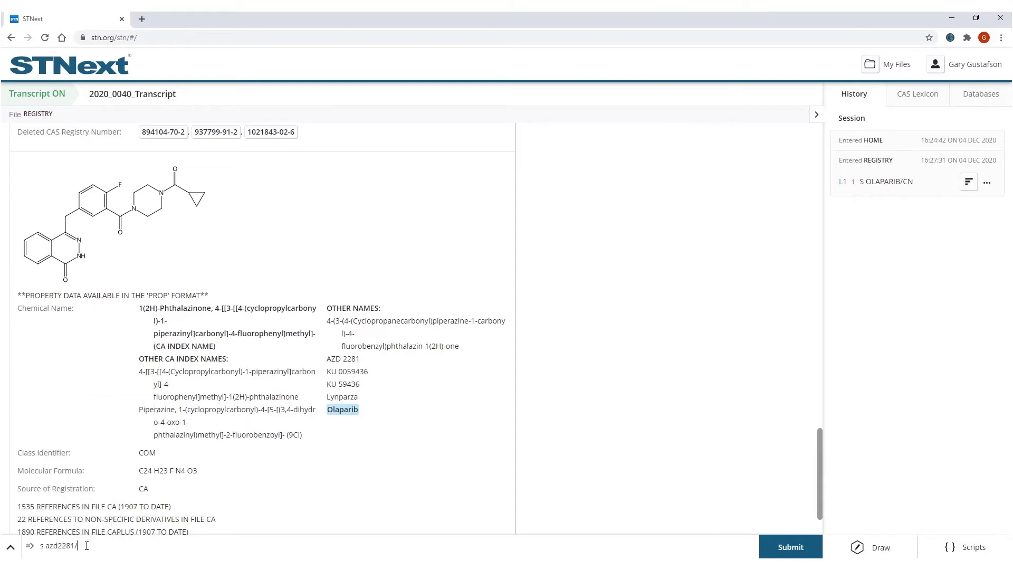
{"action": "type", "text": "cn"}
{"action": "key", "text": "Return"}
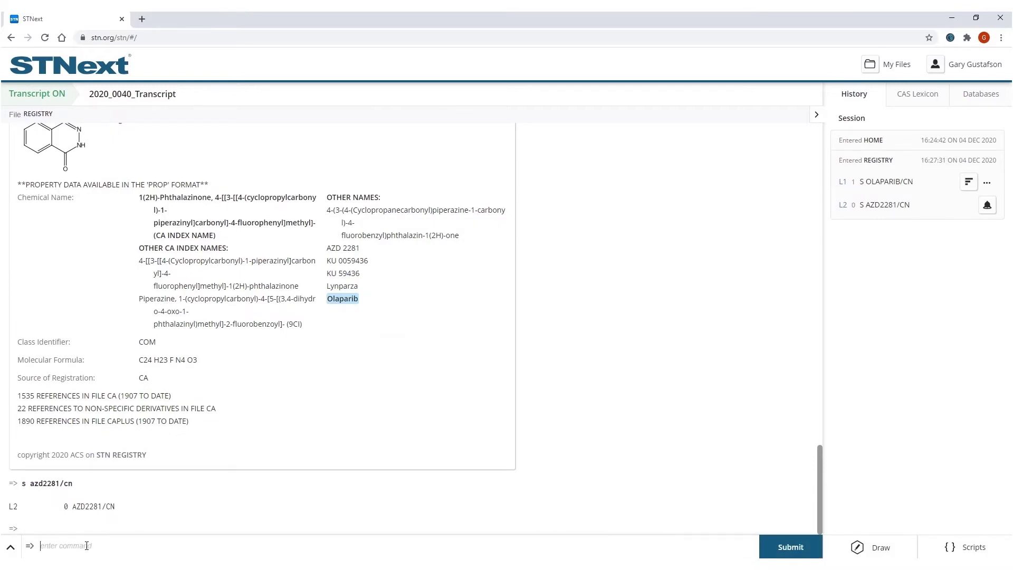
{"action": "key", "text": "Up"}
{"action": "left_click", "coordinate": [58, 545]}
{"action": "key", "text": "Return"}
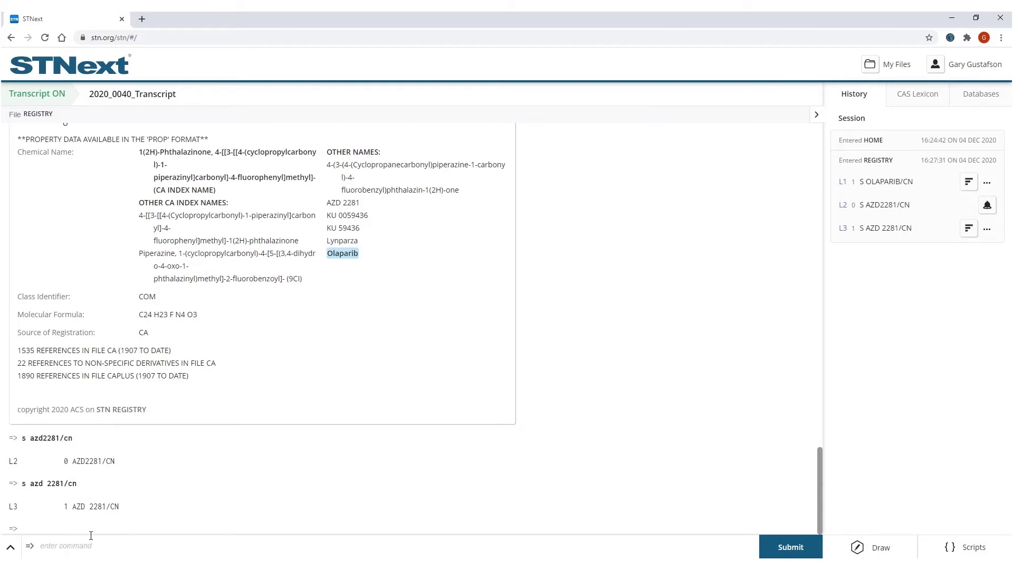
Step: Expand index terms E1–E12 around AZD 2281/CN to compare its name variants
{"action": "type", "text": "e azd 2281"}
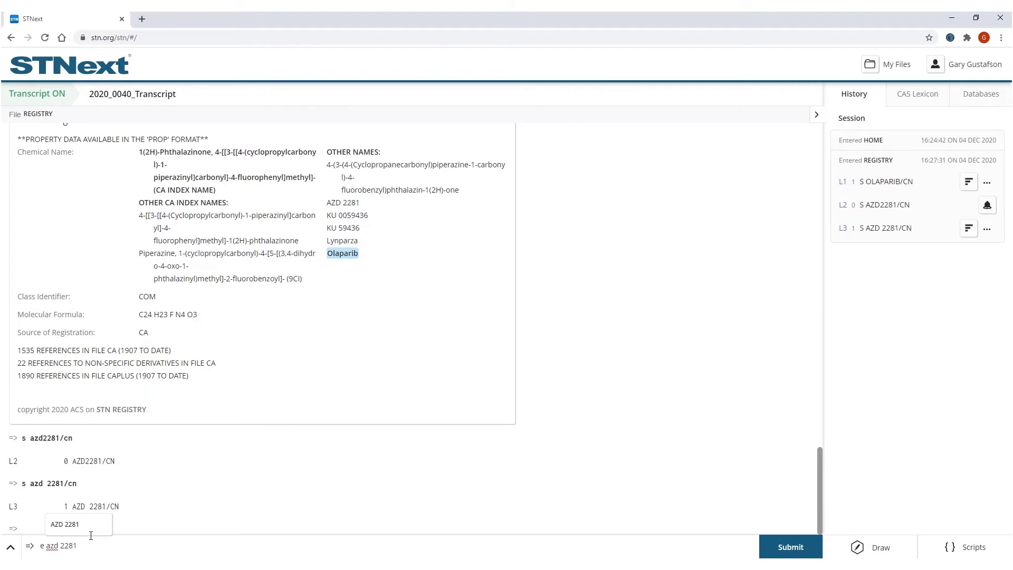
{"action": "type", "text": "/cn"}
{"action": "key", "text": "Return"}
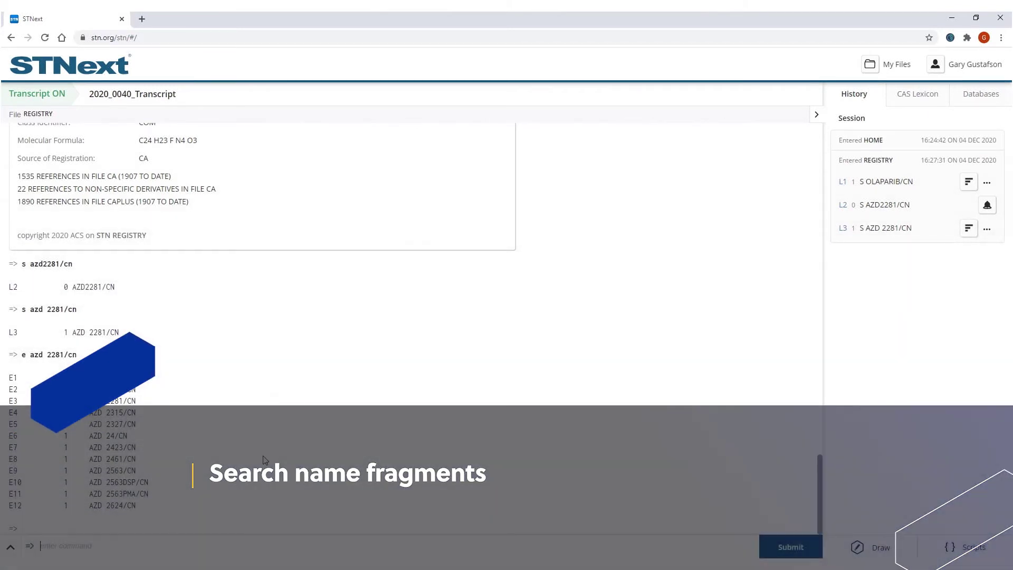
{"action": "scroll", "coordinate": [283, 429], "scroll_direction": "up", "scroll_amount": 1}
Step: Scroll back to olaparib's structure and Chemical Name section to pick name fragments
{"action": "scroll", "coordinate": [284, 429], "scroll_direction": "up", "scroll_amount": 6}
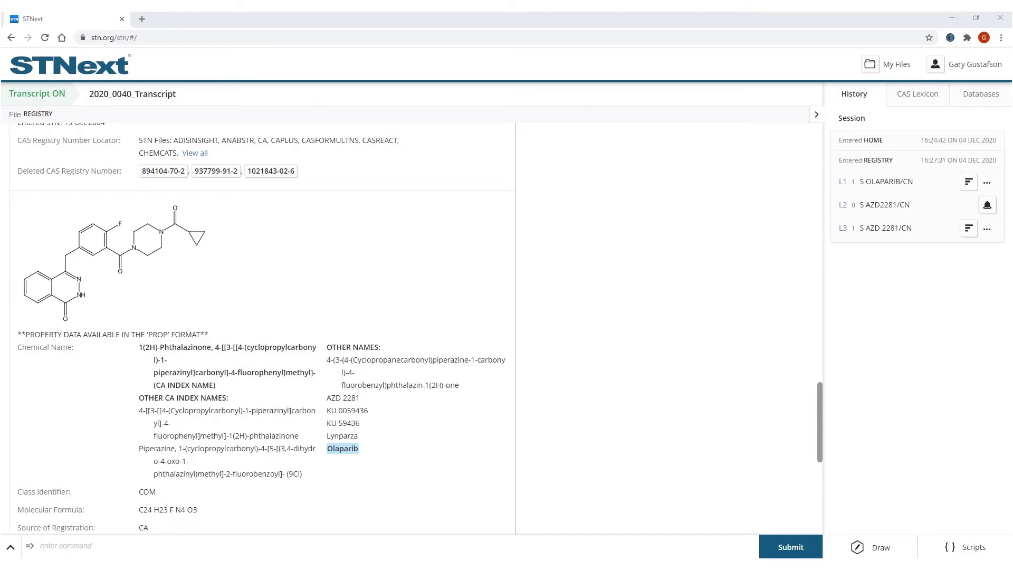
{"action": "left_click", "coordinate": [38, 546]}
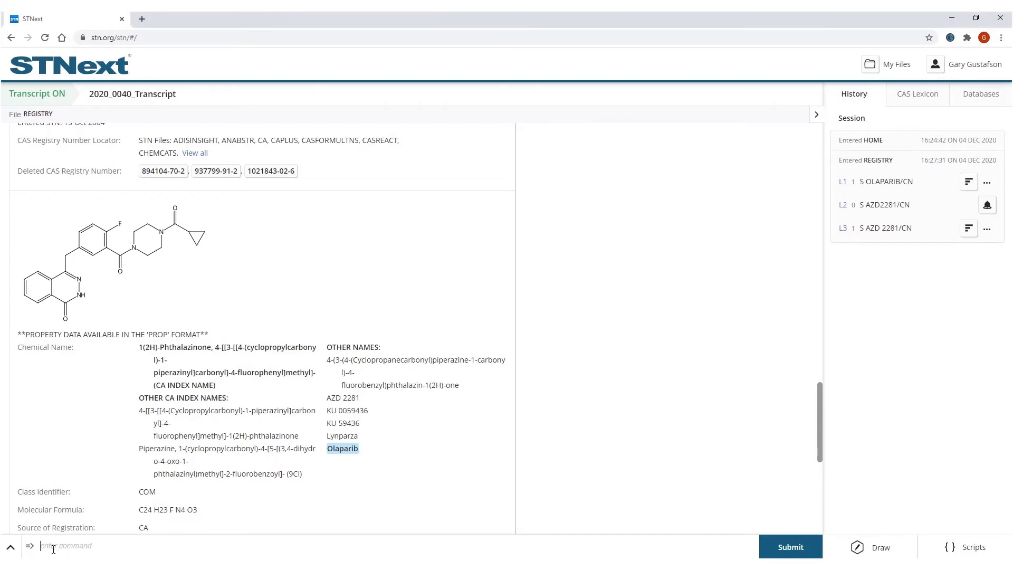
Step: Paste S phthalazin? (S) cyclopropyl (S) piperazin? (S) (fluorobenz? or fluorophenyl) into the command line
{"action": "type", "text": "S phthalazin? (S) cyclopropyl (S) piperazin? (S) (fluorobenz? or fluorophenyl)"}
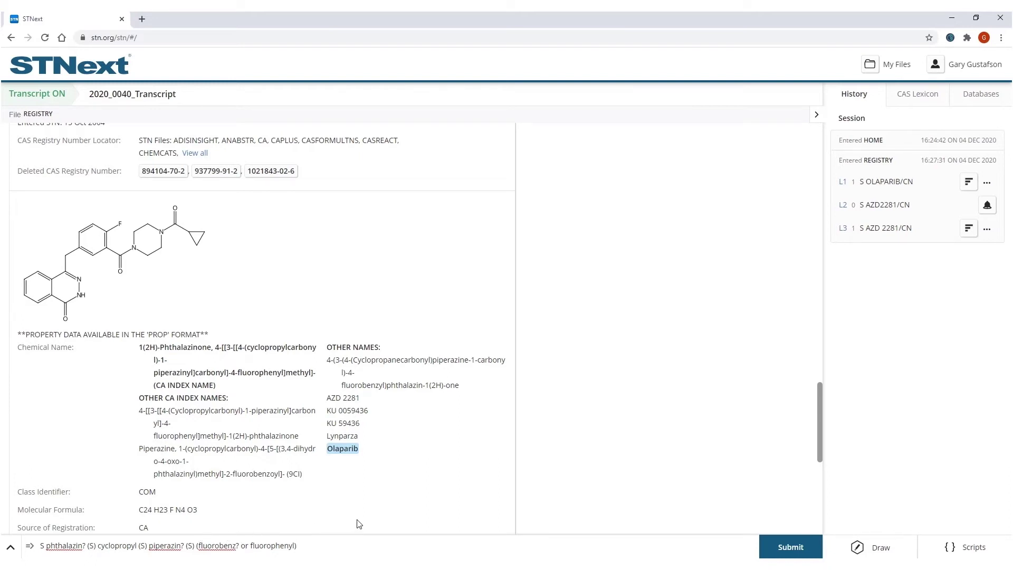
Step: Submit the fragment search, creating L4 with 115 hits from 209746 phthalazin? matches
{"action": "key", "text": "Return"}
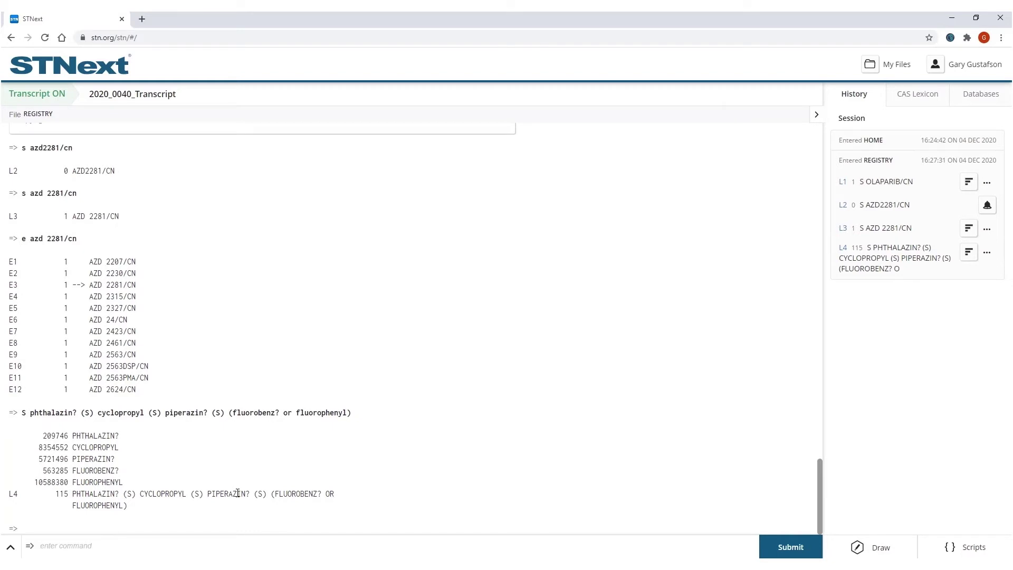
{"action": "type", "text": "d scan"}
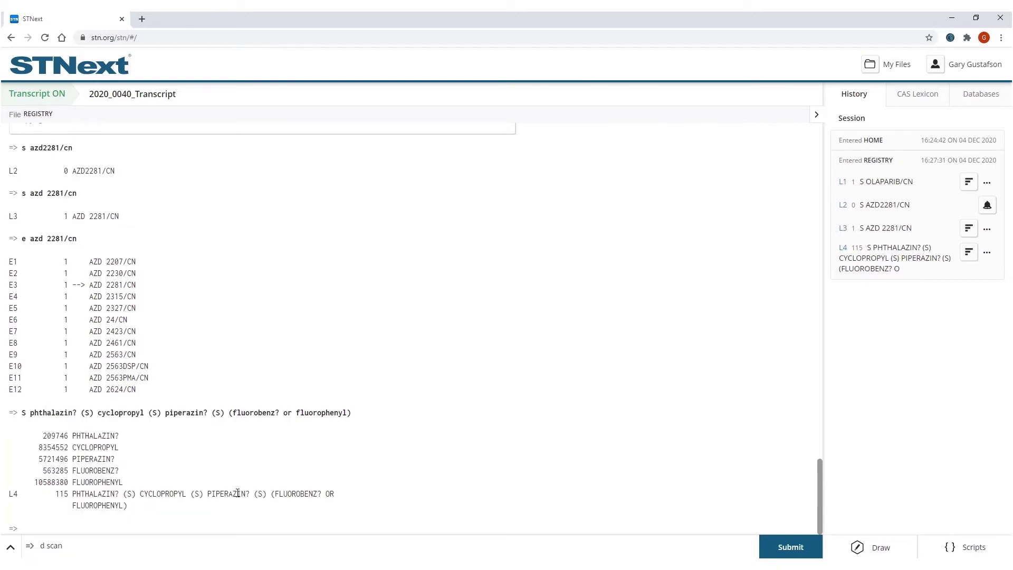
Step: Scan random L4 answers with D SCAN, view one more, then stop with 0
{"action": "key", "text": "Return"}
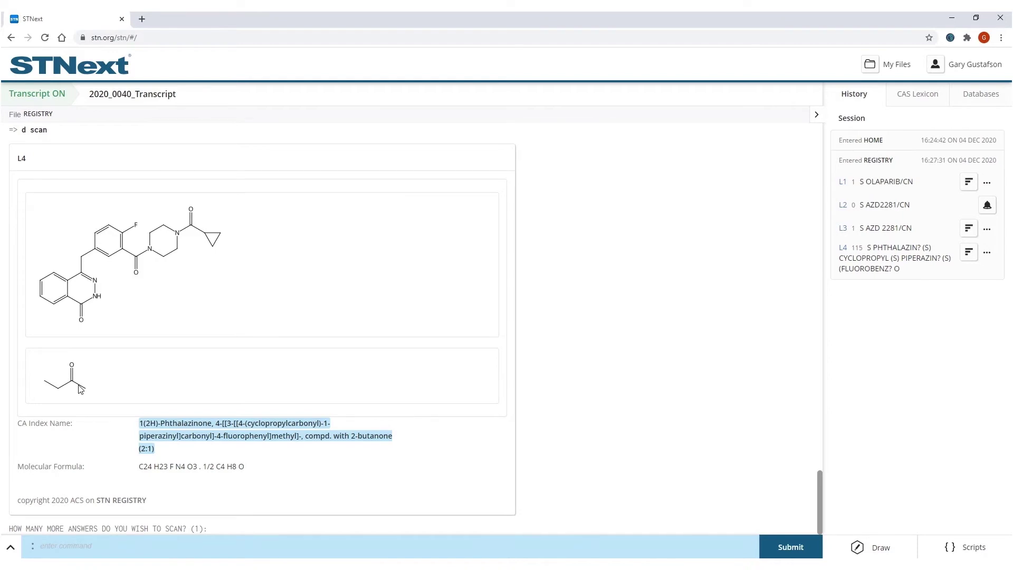
{"action": "type", "text": "1"}
{"action": "key", "text": "Return"}
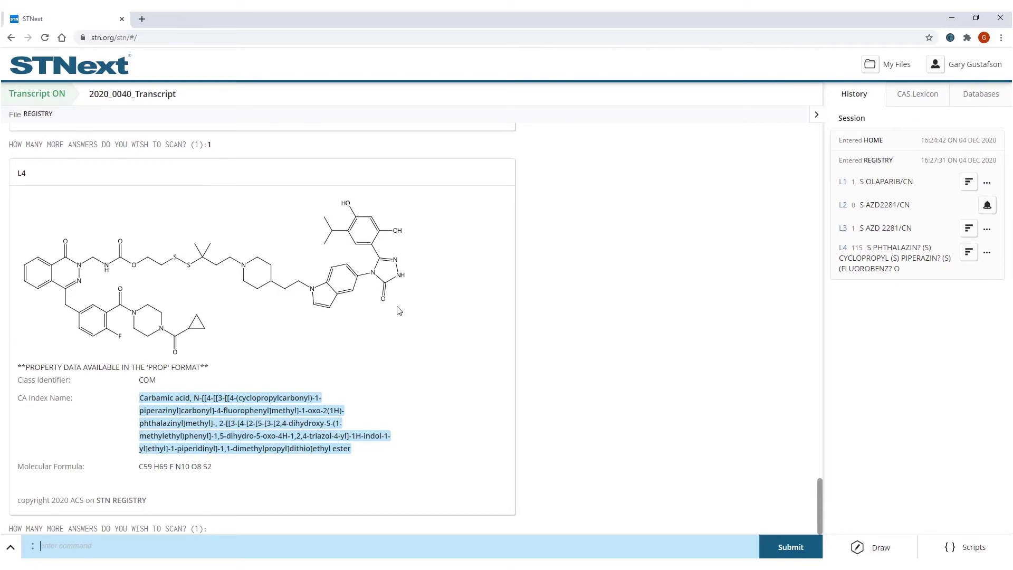
{"action": "type", "text": "0"}
{"action": "key", "text": "Return"}
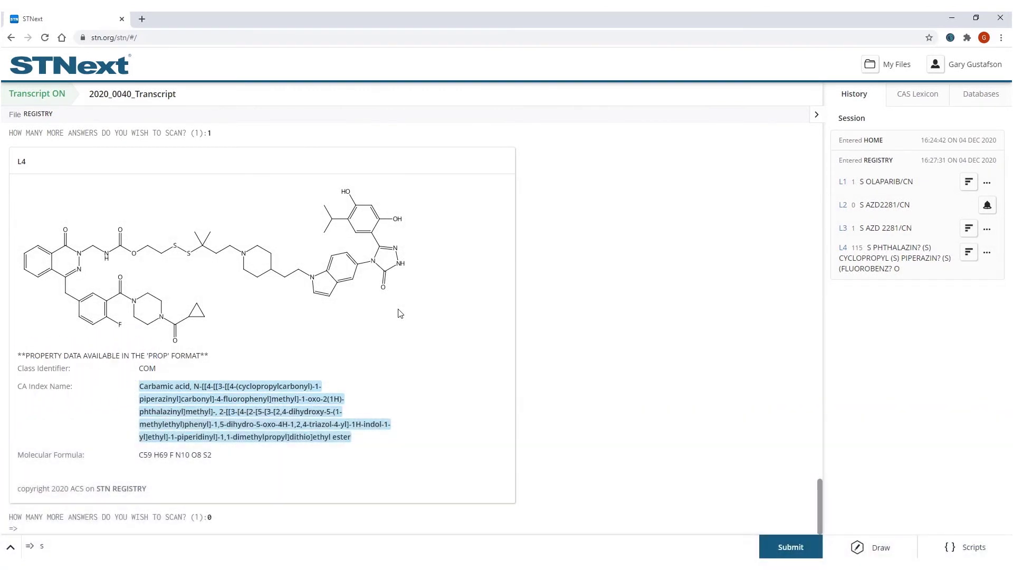
Step: Search L4 AND C24H23FN4O3/MF, giving L5 with 34 hits
{"action": "type", "text": "s l4"}
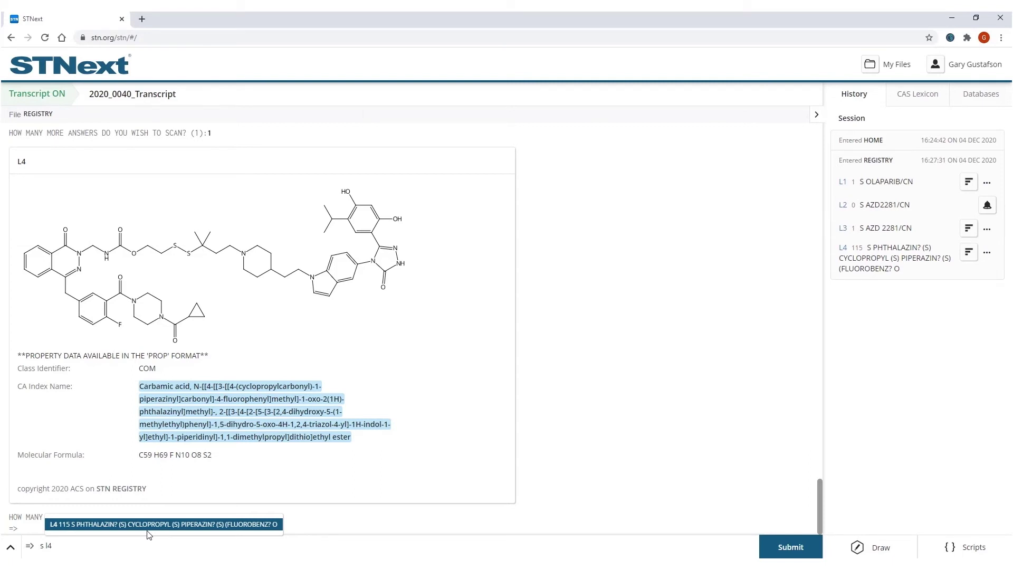
{"action": "key", "text": "Escape"}
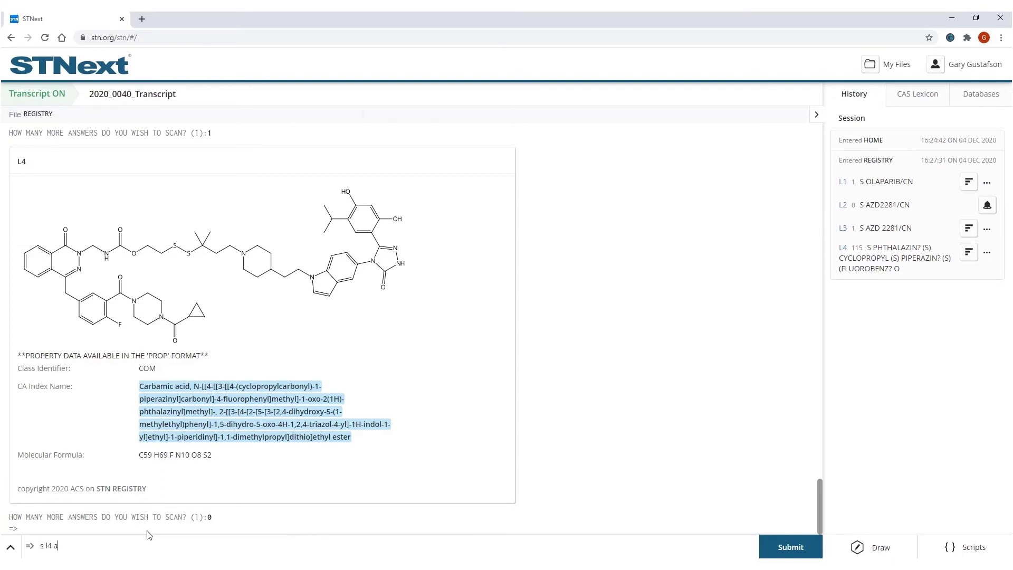
{"action": "type", "text": "nd c"}
{"action": "type", "text": "24h"}
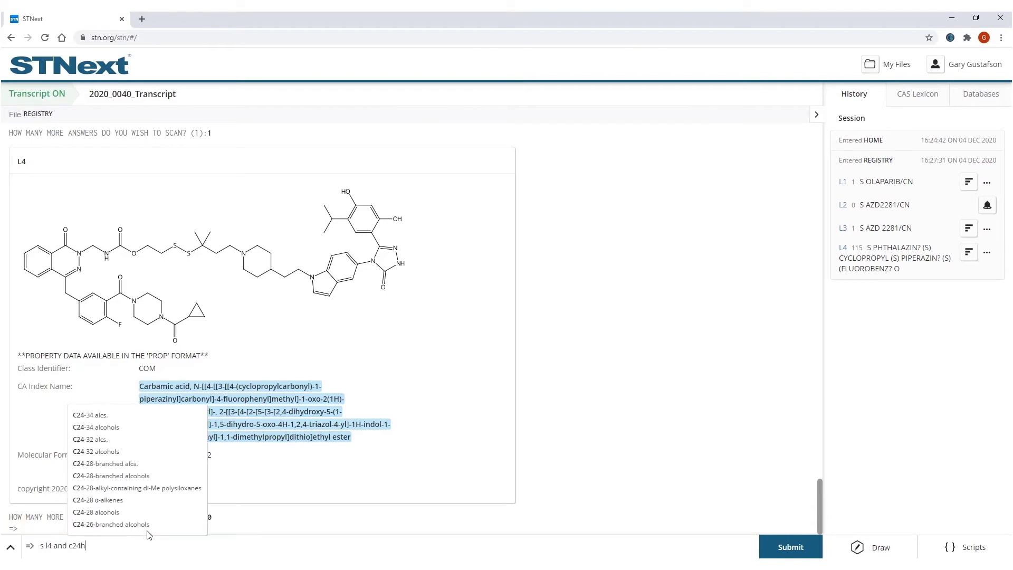
{"action": "type", "text": "23"}
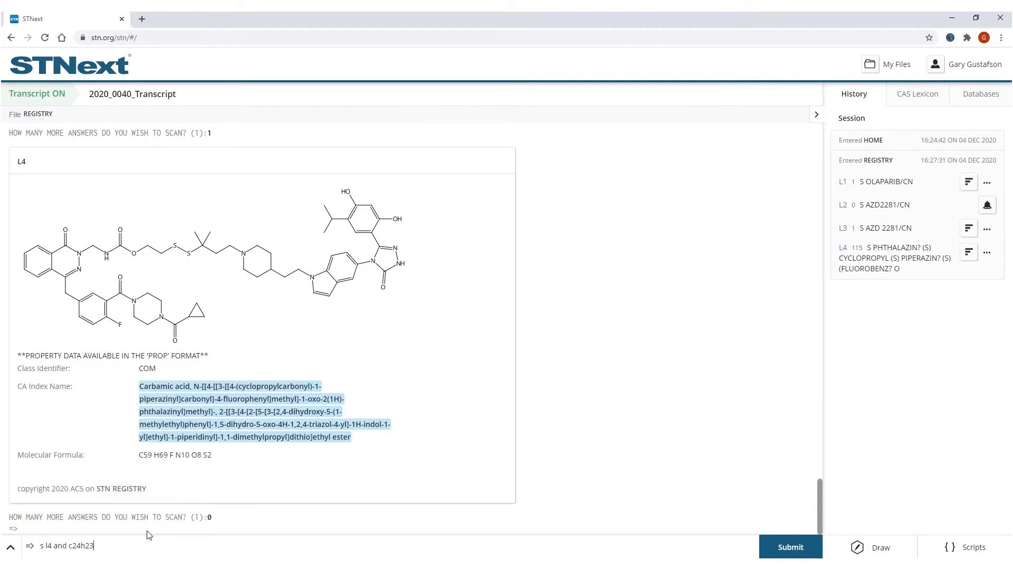
{"action": "type", "text": "fn4o3/mf"}
{"action": "key", "text": "Return"}
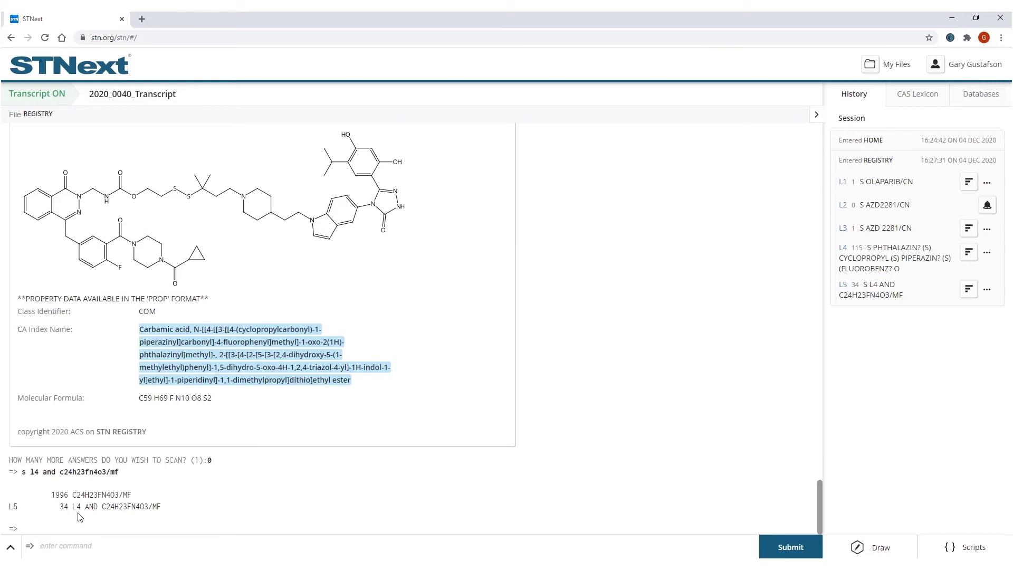
Step: Rerun the L4 formula search without the /MF qualifier, giving L6 with 44 hits
{"action": "key", "text": "Up"}
{"action": "key", "text": "BackSpace"}
{"action": "key", "text": "BackSpace"}
{"action": "key", "text": "BackSpace"}
{"action": "key", "text": "Return"}
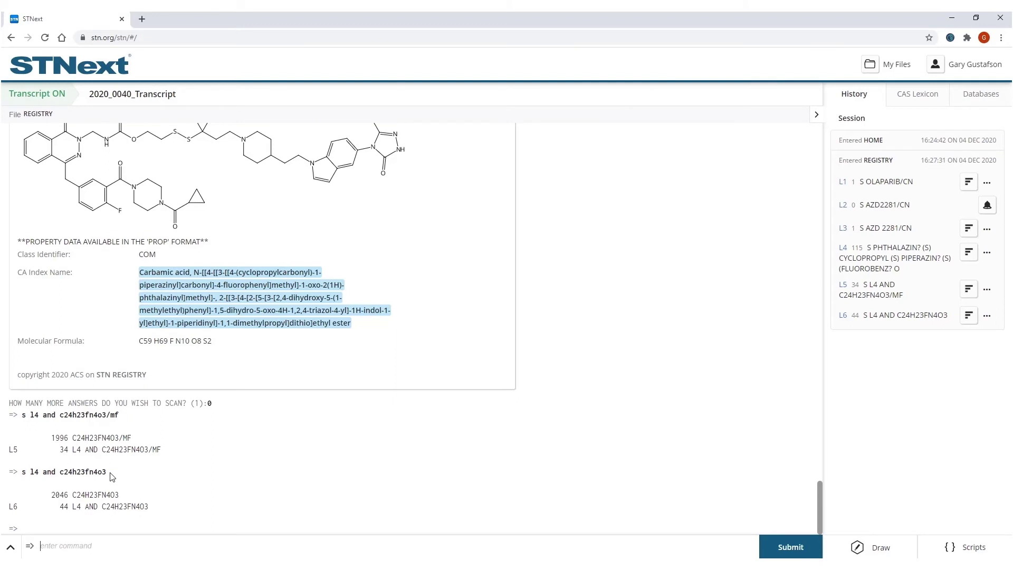
{"action": "type", "text": "s l6"}
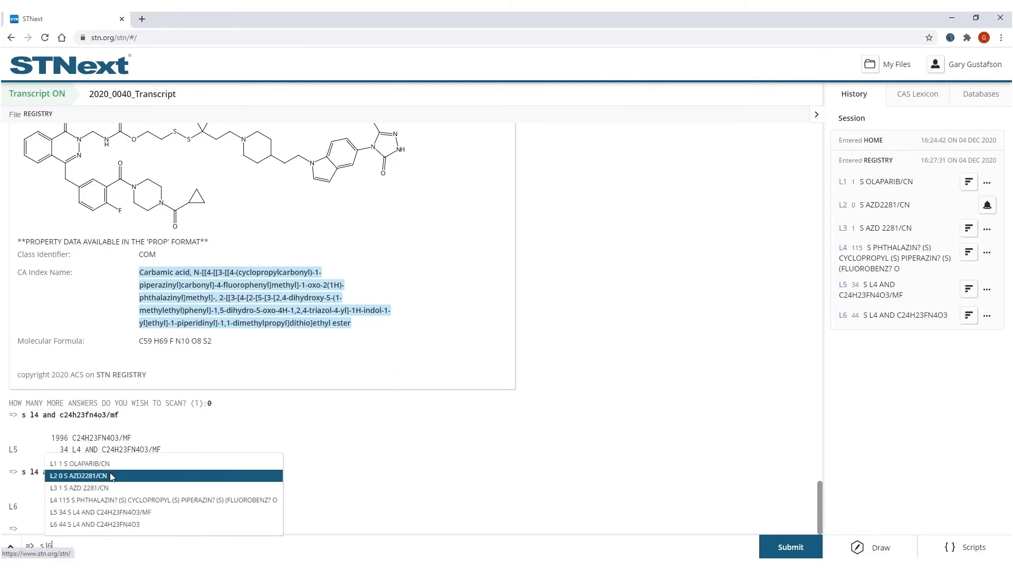
Step: Run 's l6 not l5' to create L7 with the 10 L6 answers missing from L5
{"action": "key", "text": "Escape"}
{"action": "type", "text": "6"}
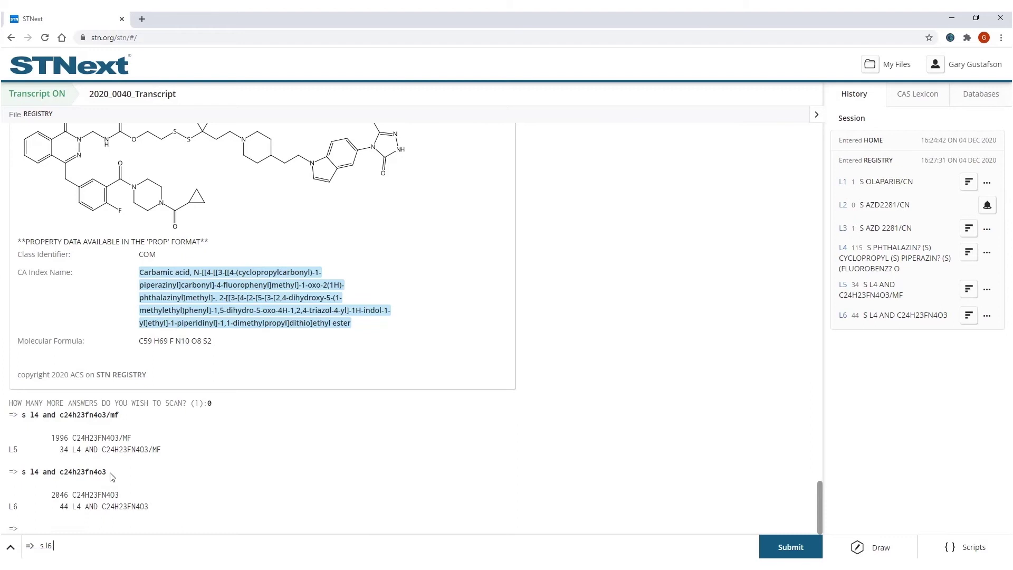
{"action": "type", "text": " not l"}
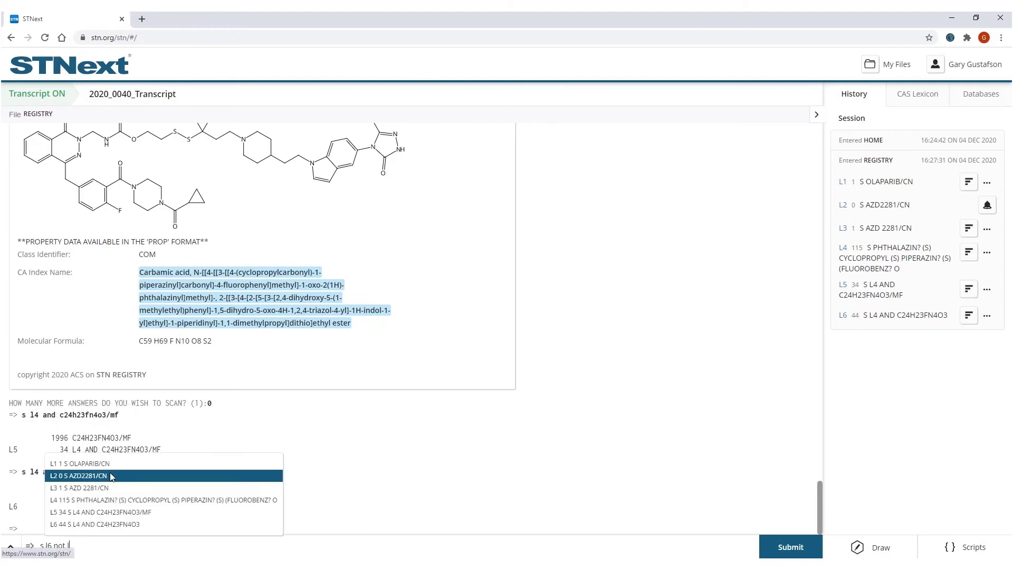
{"action": "type", "text": "5"}
{"action": "key", "text": "Return"}
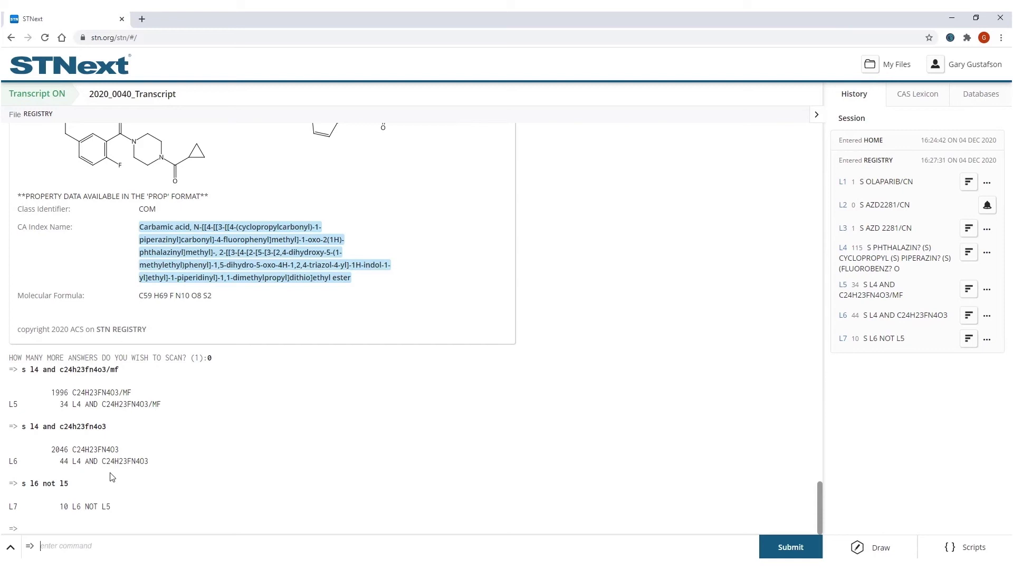
Step: Display L7 records 1-2 and read them, including the C24 H23 F N4 O3 . 3 H2 O hydrate
{"action": "type", "text": "dis l7 1-2"}
{"action": "key", "text": "Return"}
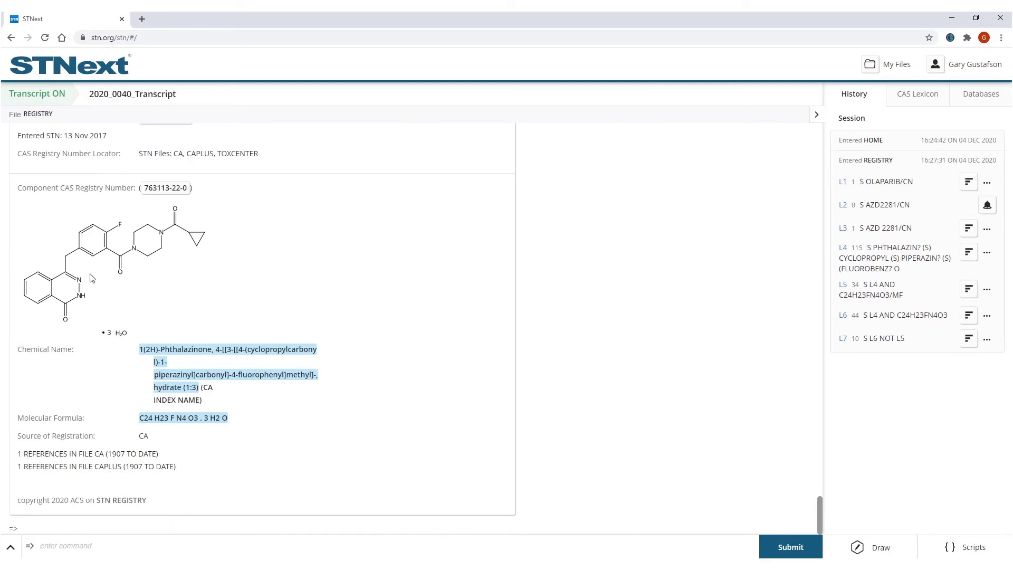
{"action": "scroll", "coordinate": [89, 283], "scroll_direction": "up", "scroll_amount": 4}
{"action": "scroll", "coordinate": [98, 287], "scroll_direction": "down", "scroll_amount": 3}
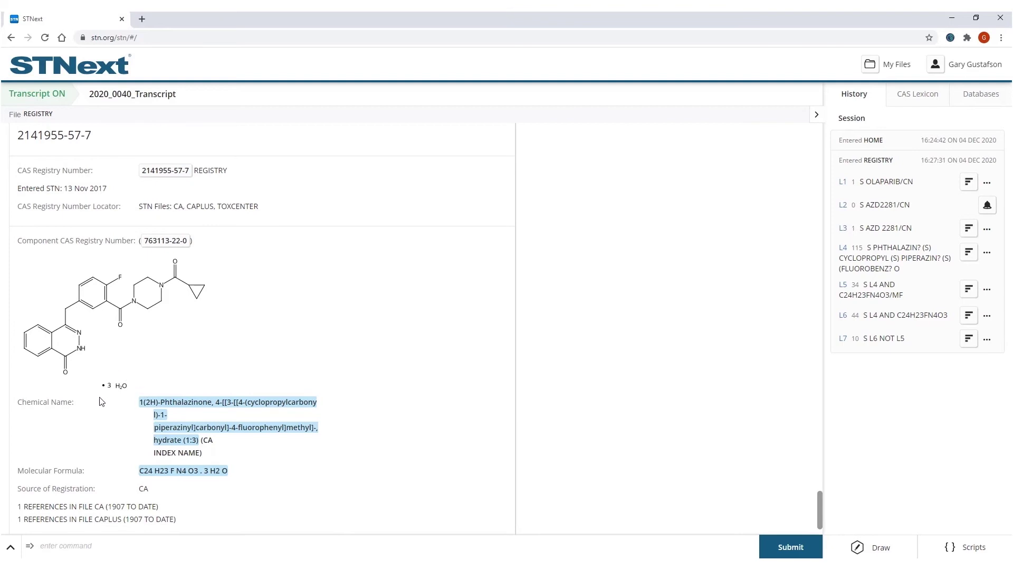
{"action": "scroll", "coordinate": [150, 371], "scroll_direction": "up", "scroll_amount": 10}
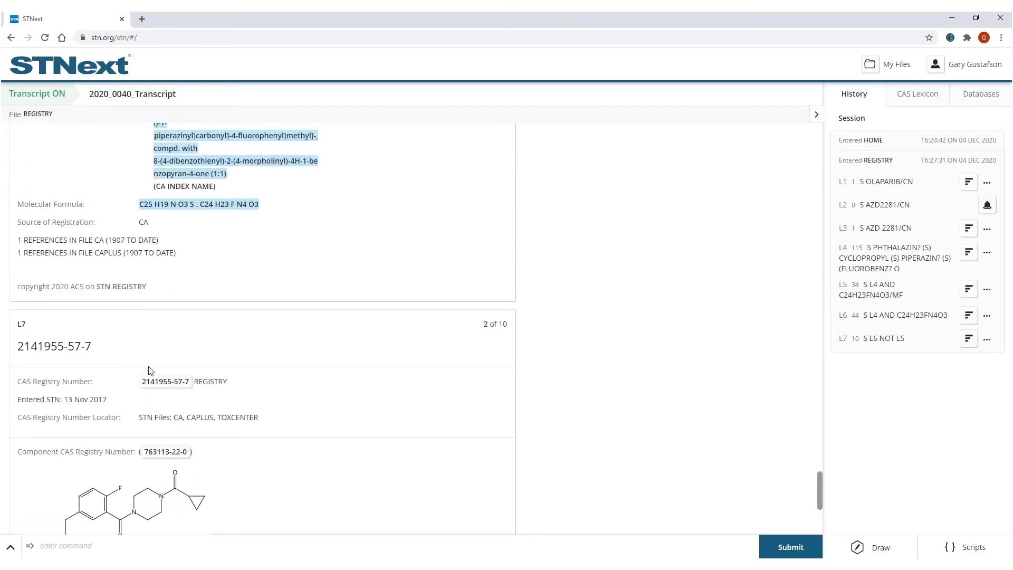
{"action": "scroll", "coordinate": [150, 371], "scroll_direction": "up", "scroll_amount": 1}
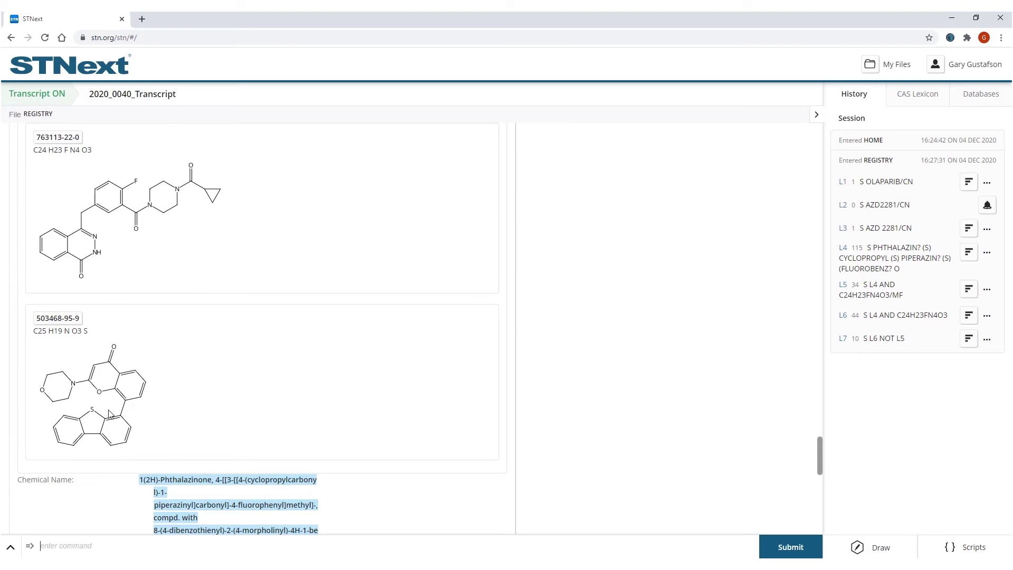
{"action": "scroll", "coordinate": [300, 339], "scroll_direction": "down", "scroll_amount": 3}
{"action": "scroll", "coordinate": [302, 338], "scroll_direction": "down", "scroll_amount": 4}
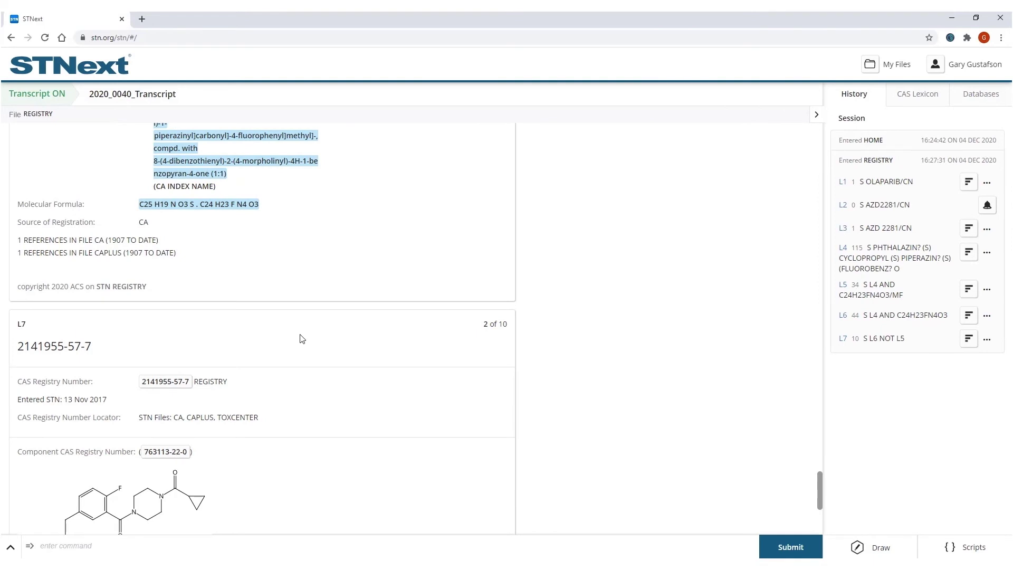
{"action": "scroll", "coordinate": [301, 339], "scroll_direction": "down", "scroll_amount": 5}
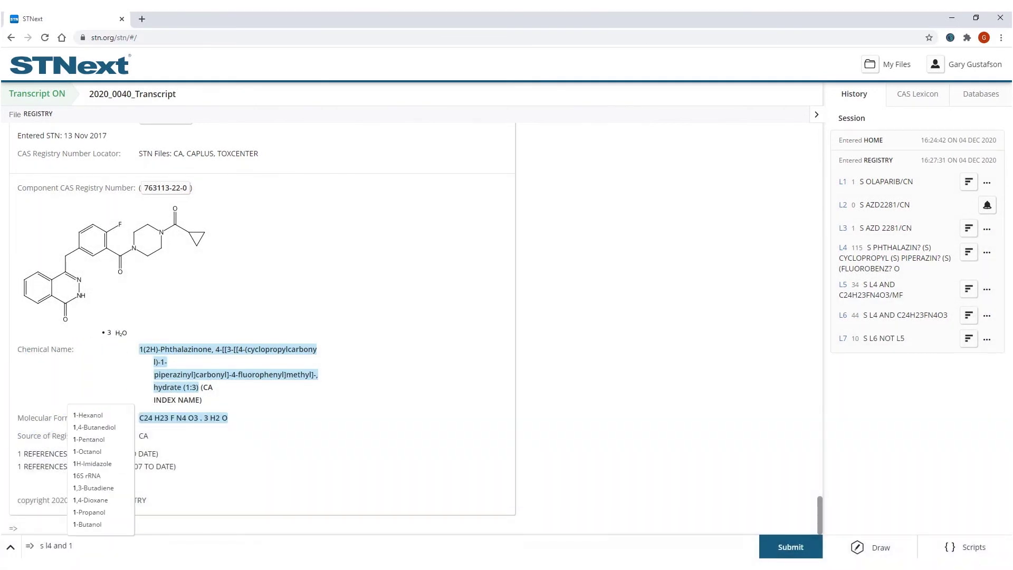
Step: Search L4 for 1 F and 4 N (L8, 68 hits), then 4-6 N (L9, 86 hits)
{"action": "type", "text": "f and"}
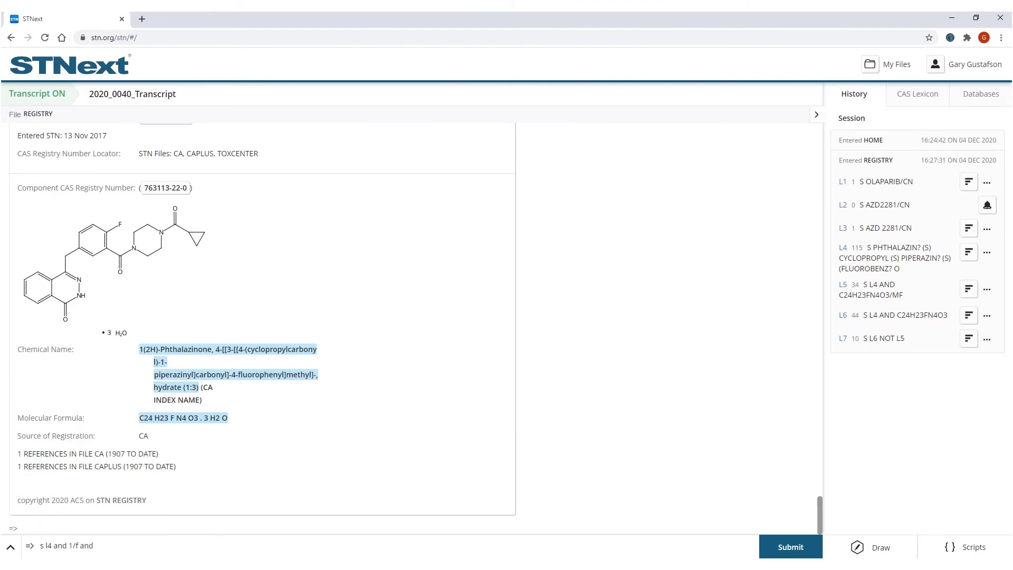
{"action": "type", "text": " 4/n"}
{"action": "key", "text": "Return"}
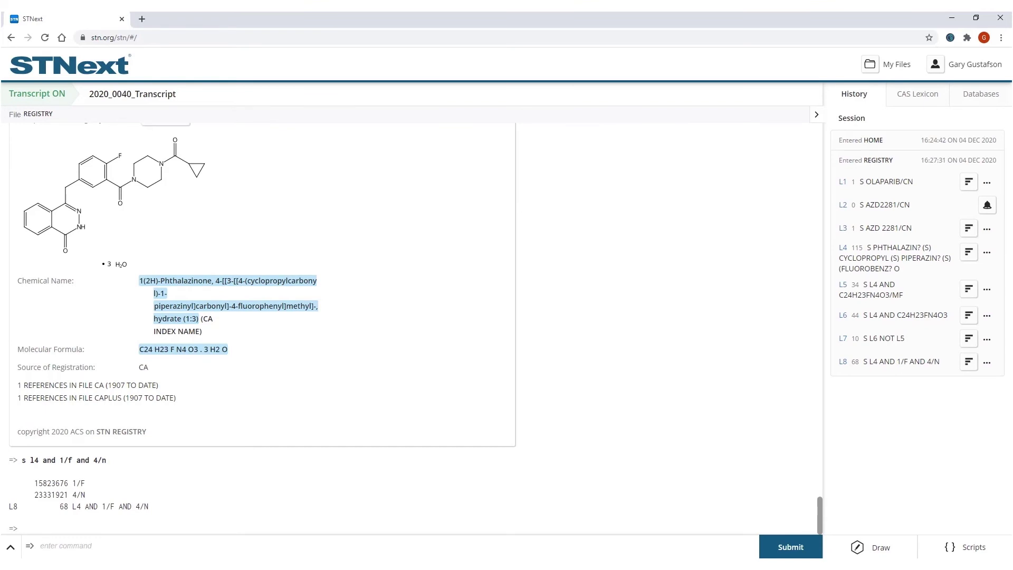
{"action": "key", "text": "Up"}
{"action": "left_click", "coordinate": [99, 544]}
{"action": "type", "text": "-6/n"}
{"action": "key", "text": "Return"}
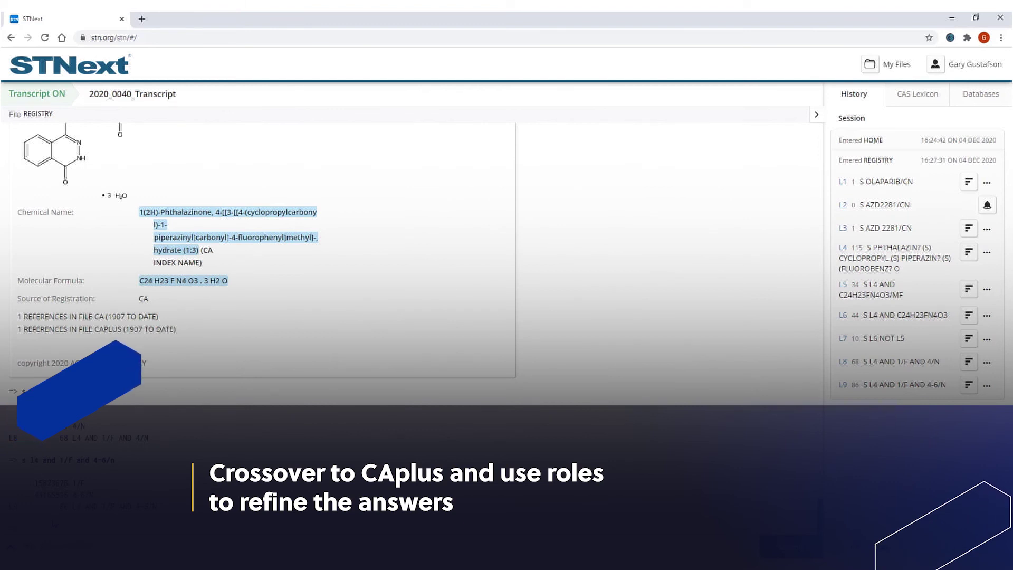
Step: Enter the CAPLUS file with 'file caplus' and begin a help request
{"action": "type", "text": "file"}
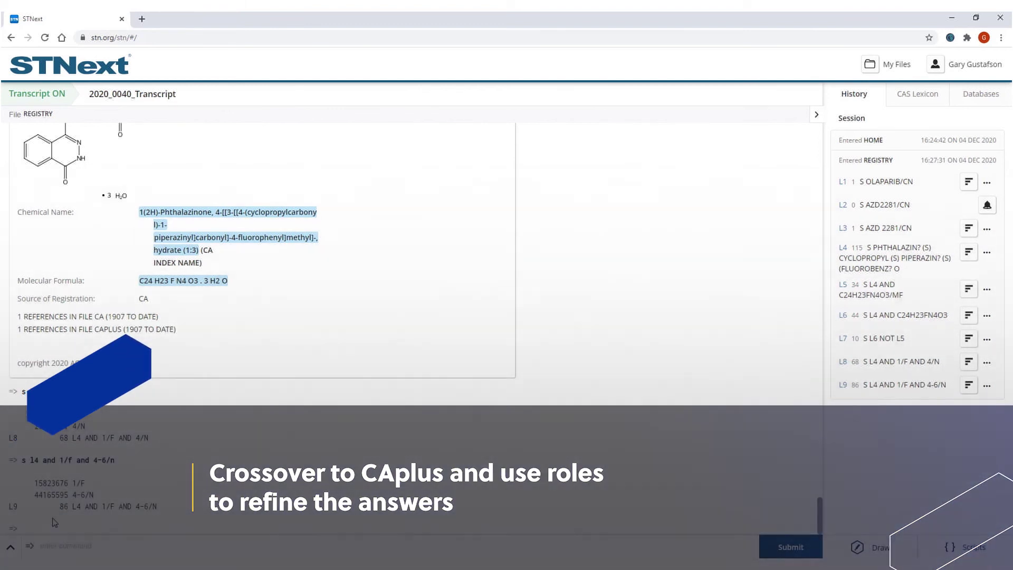
{"action": "type", "text": " caplus"}
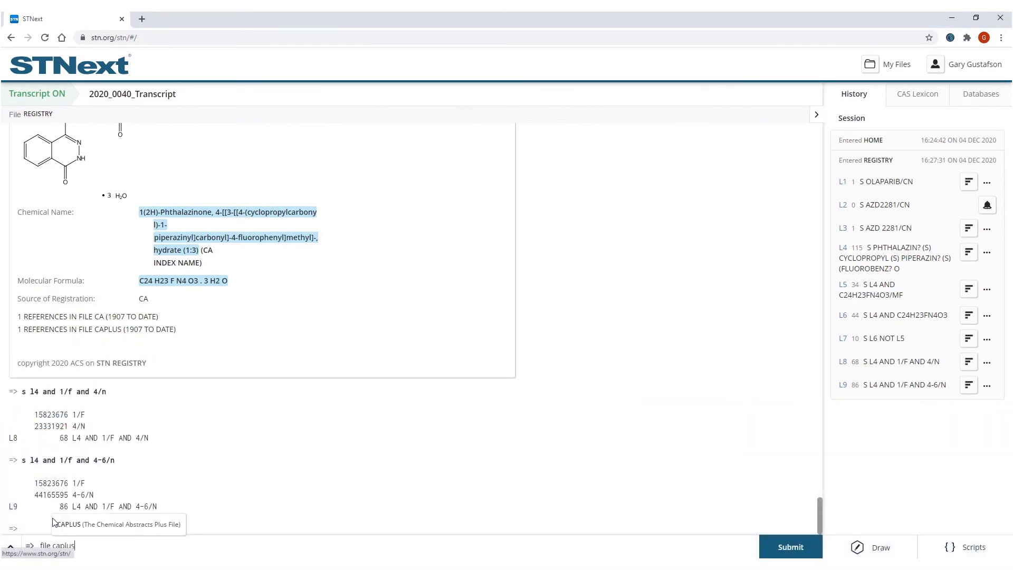
{"action": "key", "text": "Return"}
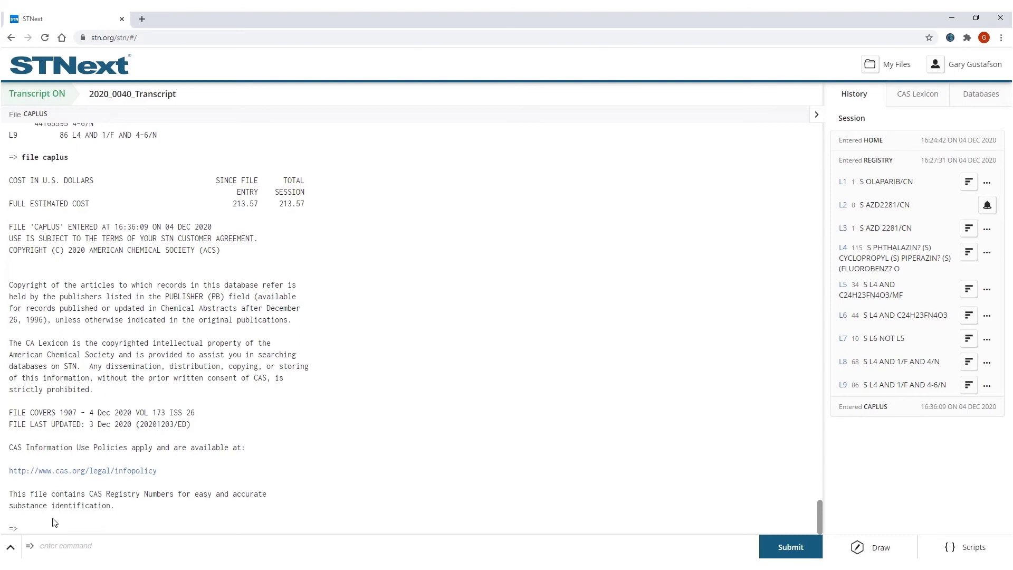
{"action": "type", "text": "help ro"}
Step: Show the help roles text and scroll up to the List of CAS Roles and BIOL section
{"action": "type", "text": "les"}
{"action": "key", "text": "Return"}
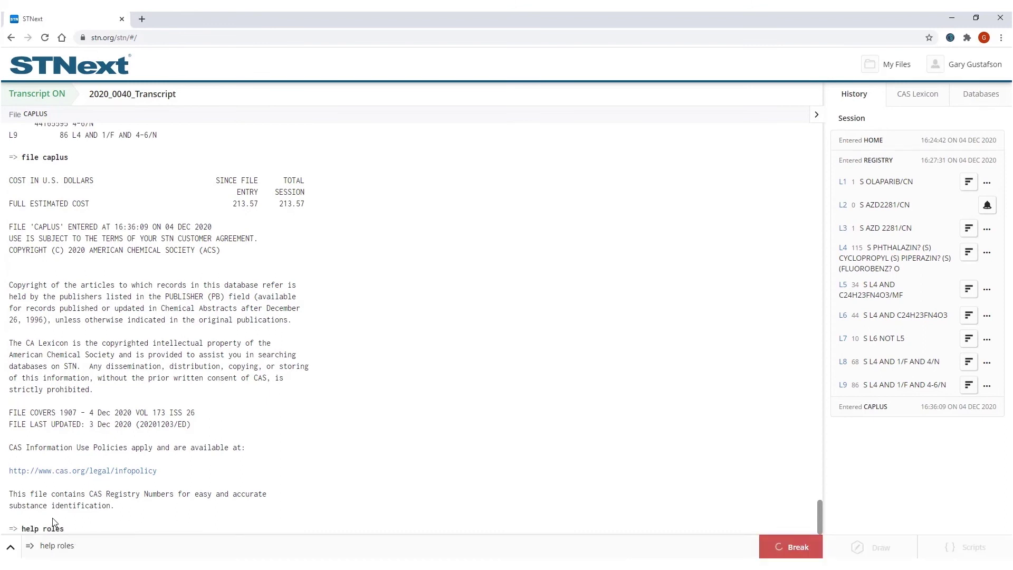
{"action": "scroll", "coordinate": [319, 401], "scroll_direction": "up", "scroll_amount": 12}
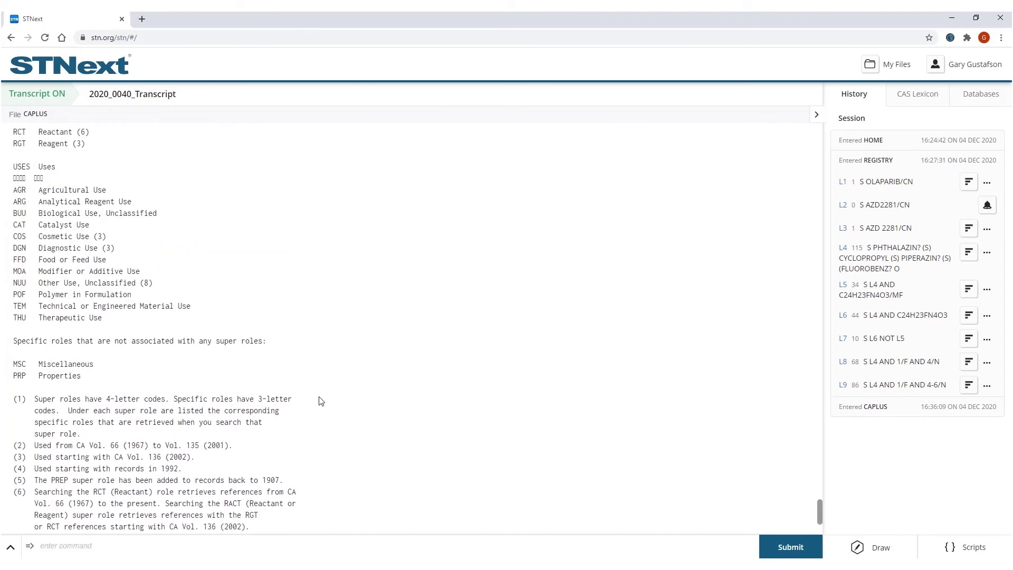
{"action": "scroll", "coordinate": [320, 401], "scroll_direction": "up", "scroll_amount": 10}
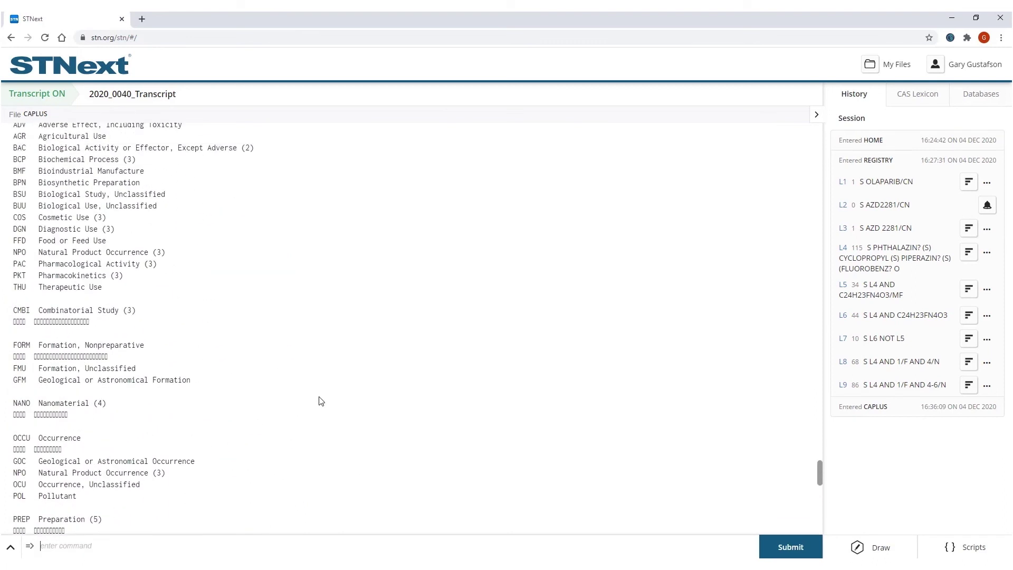
{"action": "scroll", "coordinate": [319, 401], "scroll_direction": "up", "scroll_amount": 1}
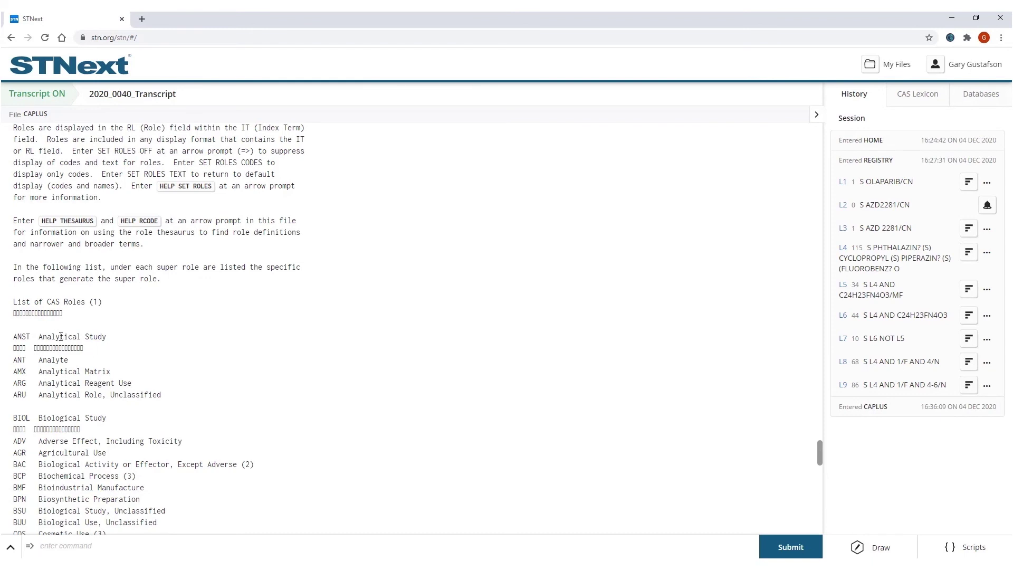
{"action": "scroll", "coordinate": [87, 436], "scroll_direction": "down", "scroll_amount": 3}
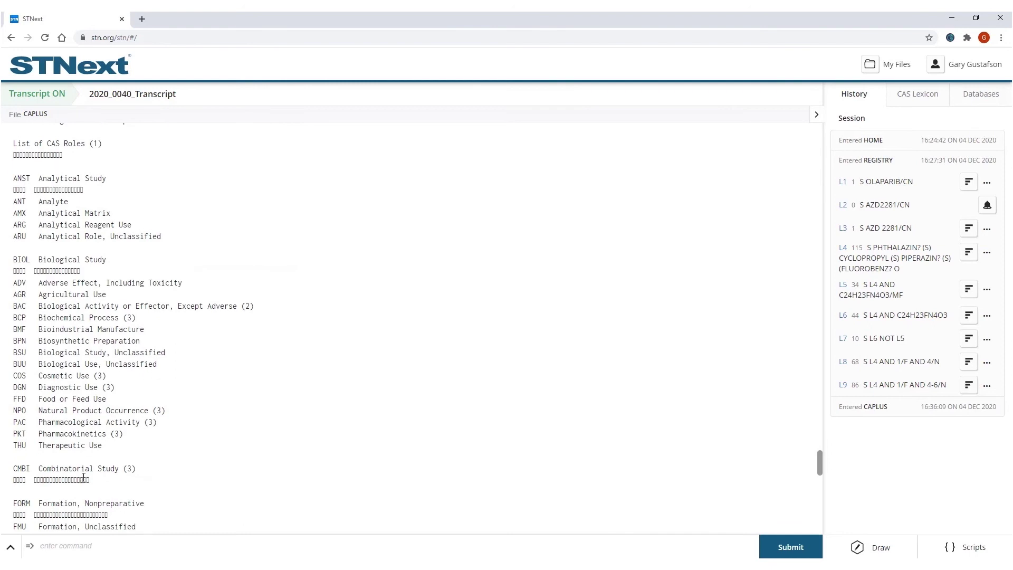
{"action": "scroll", "coordinate": [73, 492], "scroll_direction": "down", "scroll_amount": 2}
{"action": "scroll", "coordinate": [158, 422], "scroll_direction": "up", "scroll_amount": 2}
Step: Run 's l4/pac' (L10, 1147 hits) and display BIB HITSTR for records 1-2
{"action": "type", "text": "s l4"}
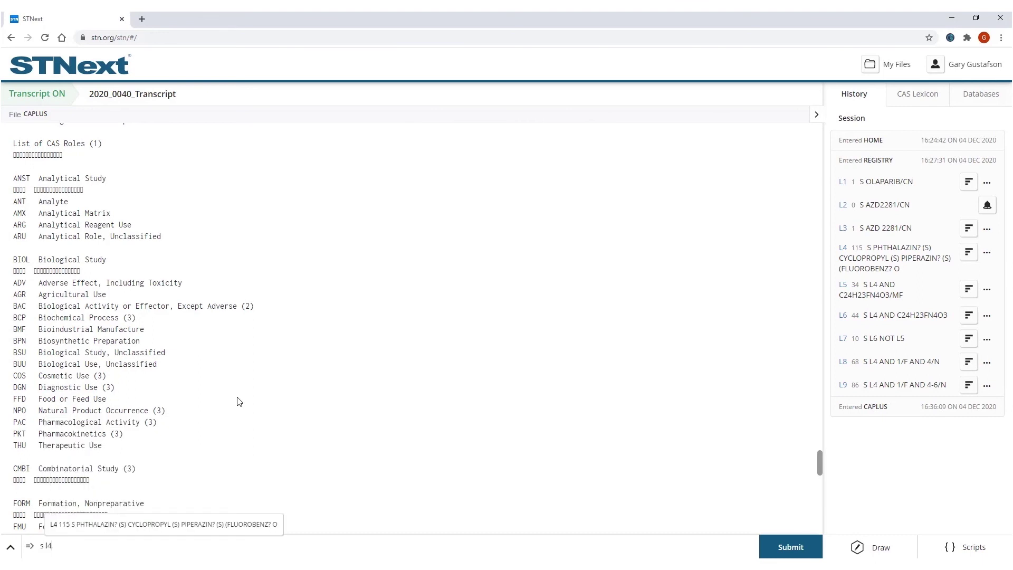
{"action": "type", "text": "/pac"}
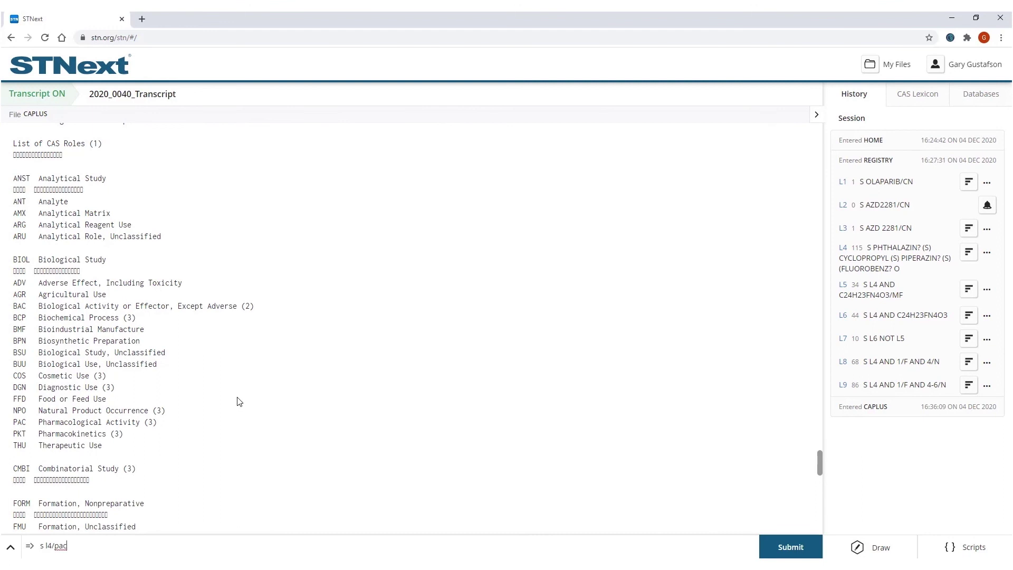
{"action": "key", "text": "Return"}
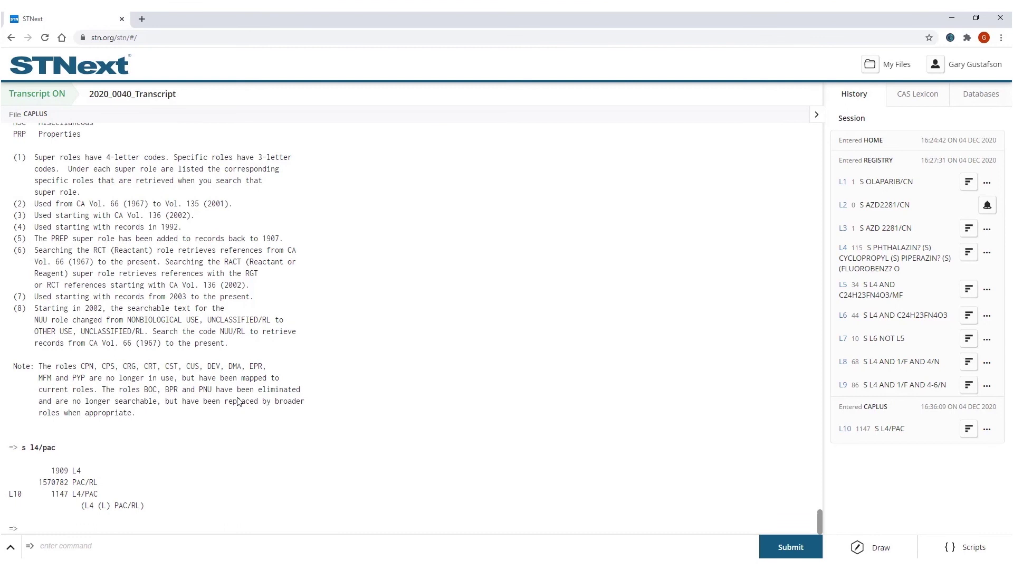
{"action": "type", "text": "dis bib hitstr 1-2"}
{"action": "key", "text": "Return"}
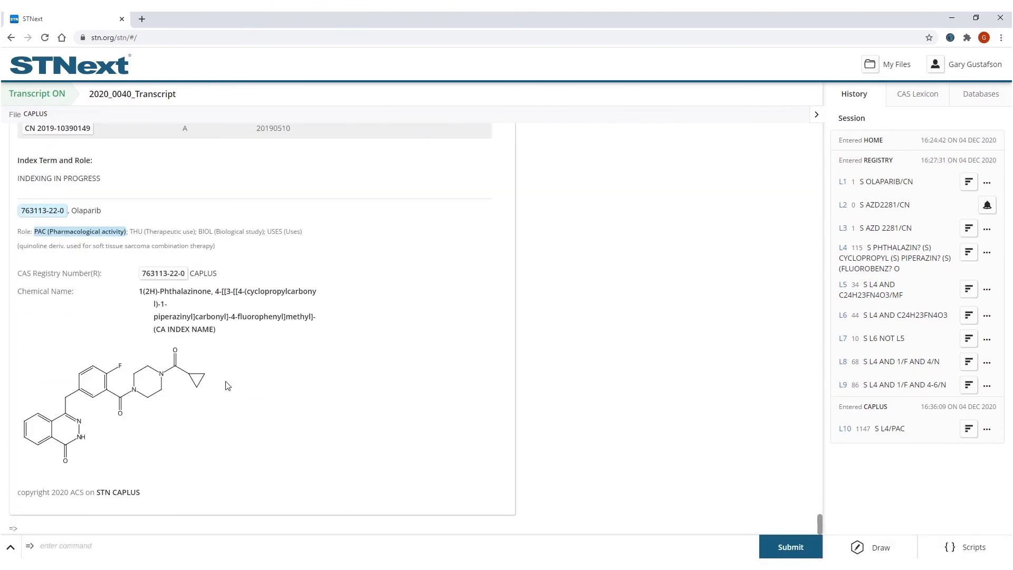
Step: Scroll through L10 records 1-2, checking olaparib's PAC role and structure
{"action": "scroll", "coordinate": [353, 328], "scroll_direction": "up", "scroll_amount": 7}
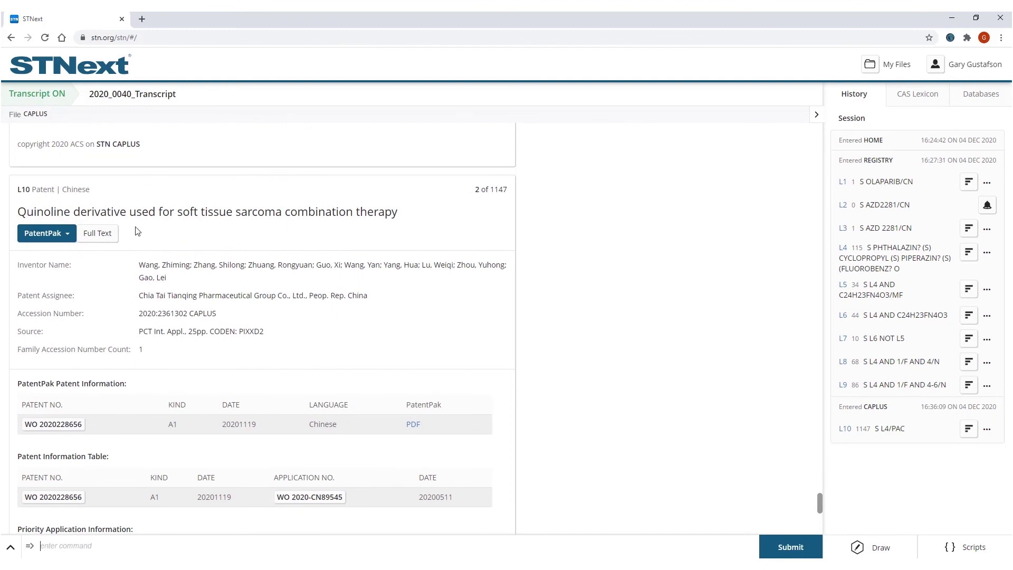
{"action": "scroll", "coordinate": [136, 230], "scroll_direction": "down", "scroll_amount": 5}
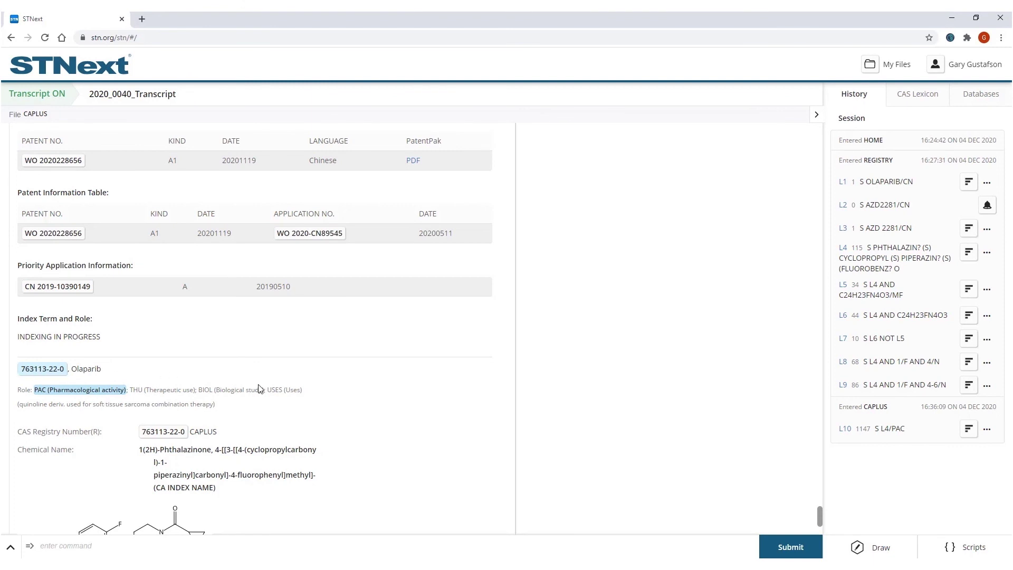
{"action": "scroll", "coordinate": [260, 389], "scroll_direction": "down", "scroll_amount": 2}
{"action": "scroll", "coordinate": [260, 388], "scroll_direction": "down", "scroll_amount": 1}
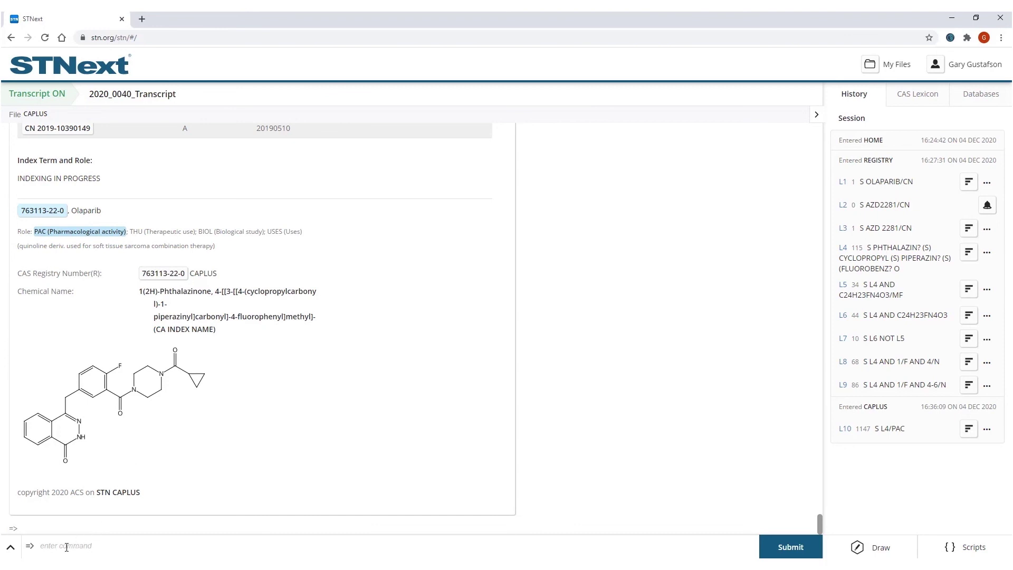
Step: Run 's l4/prep and l4/thu' (L11, 62 hits) and display record 1 with BIB HITSTR
{"action": "type", "text": "s l4"}
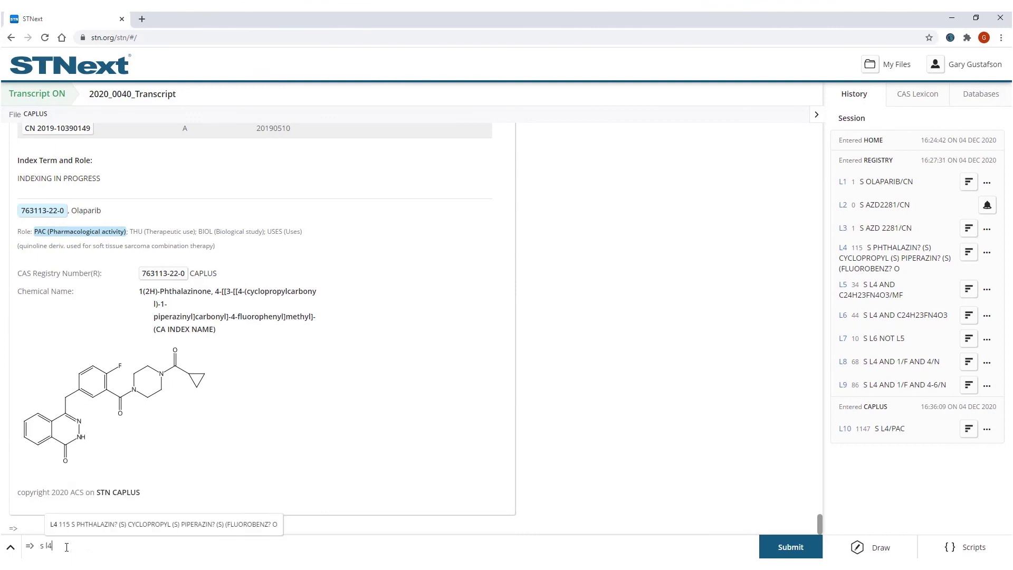
{"action": "type", "text": "/p"}
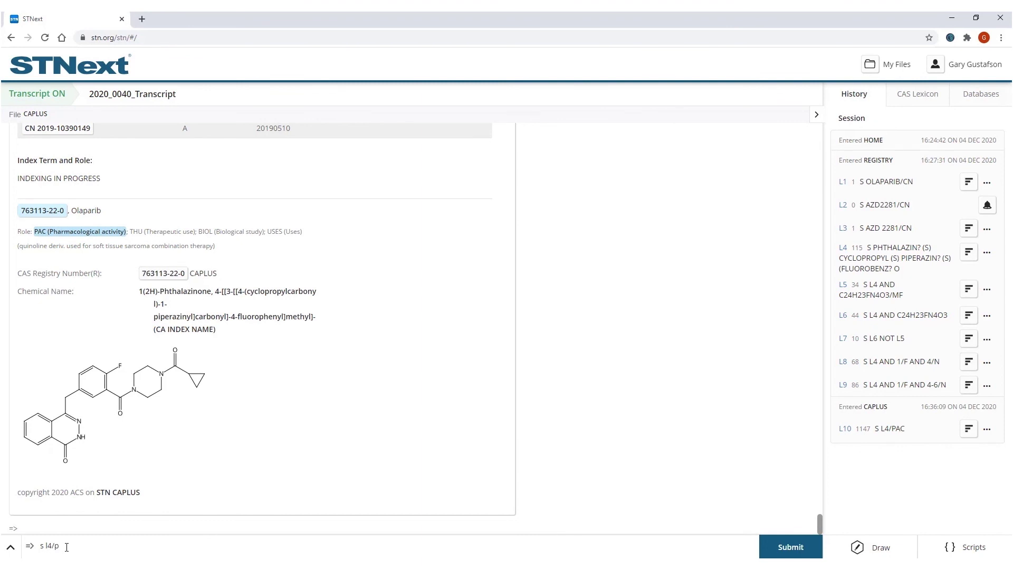
{"action": "type", "text": "rep and l4"}
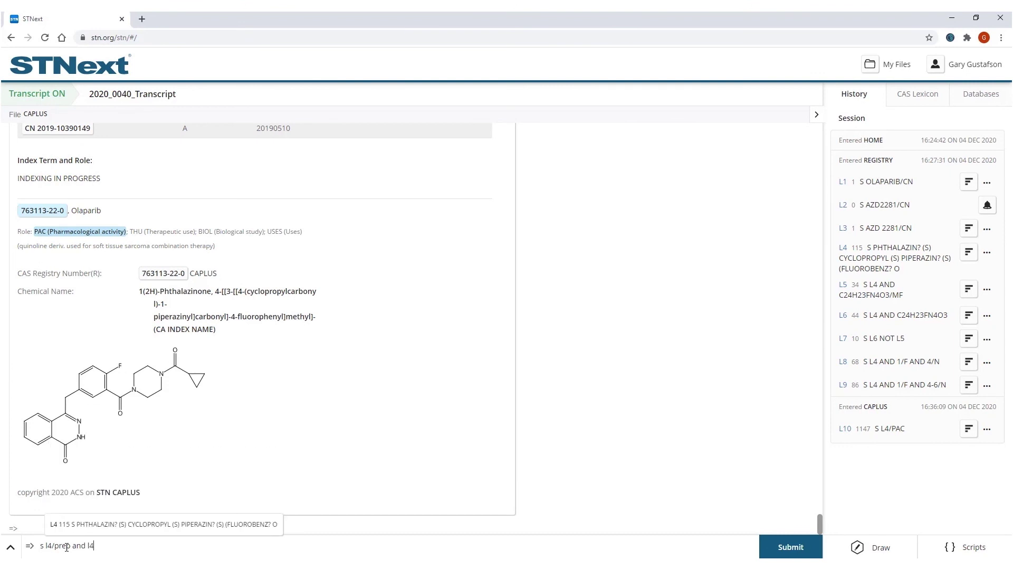
{"action": "type", "text": "/thu"}
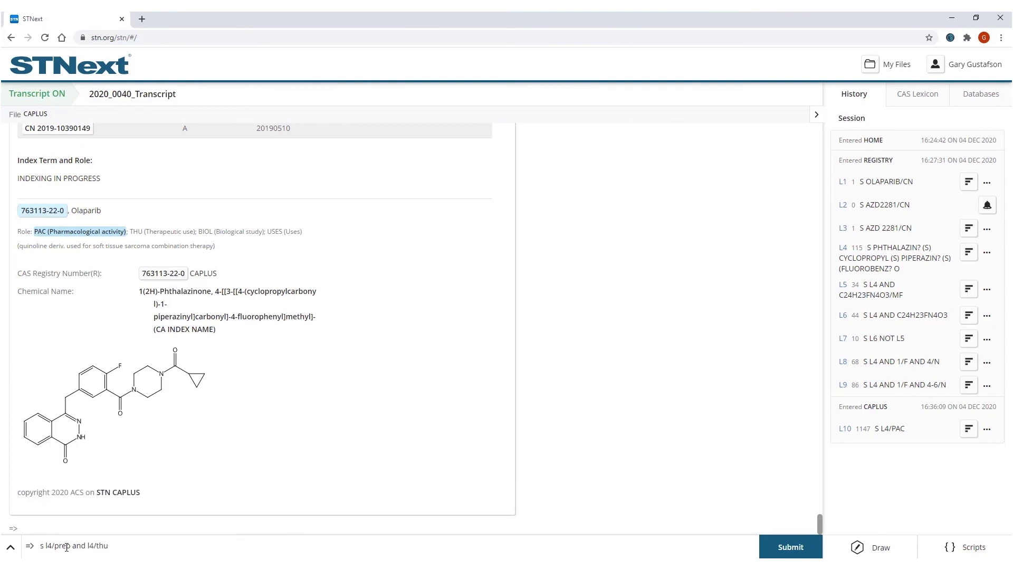
{"action": "key", "text": "Return"}
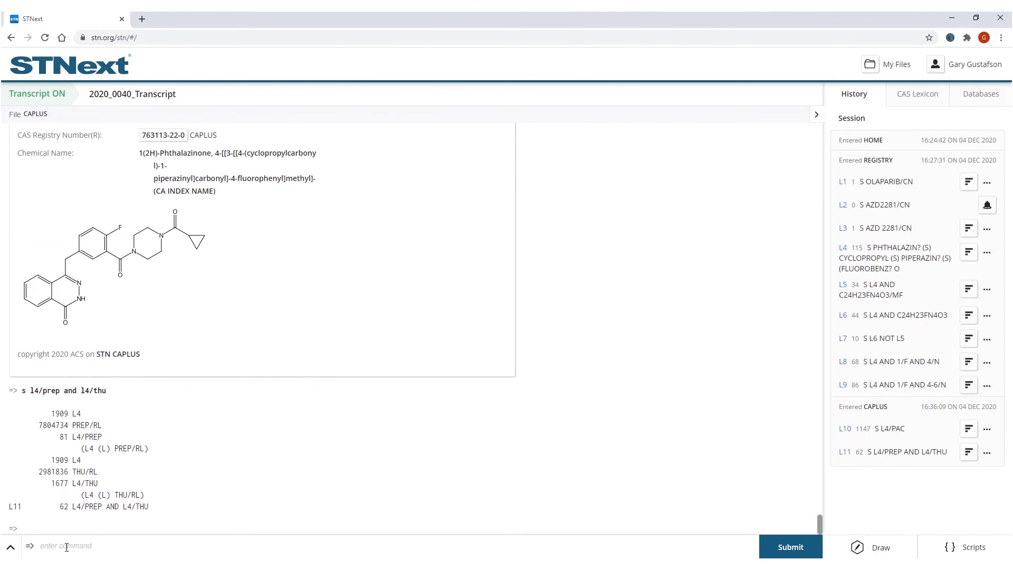
{"action": "type", "text": "dis bib "}
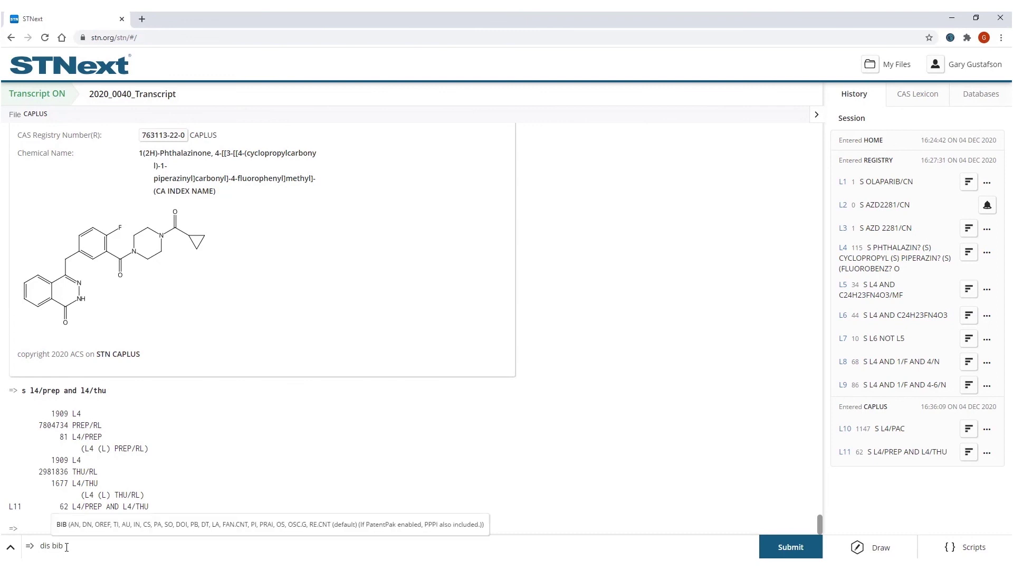
{"action": "type", "text": "hi"}
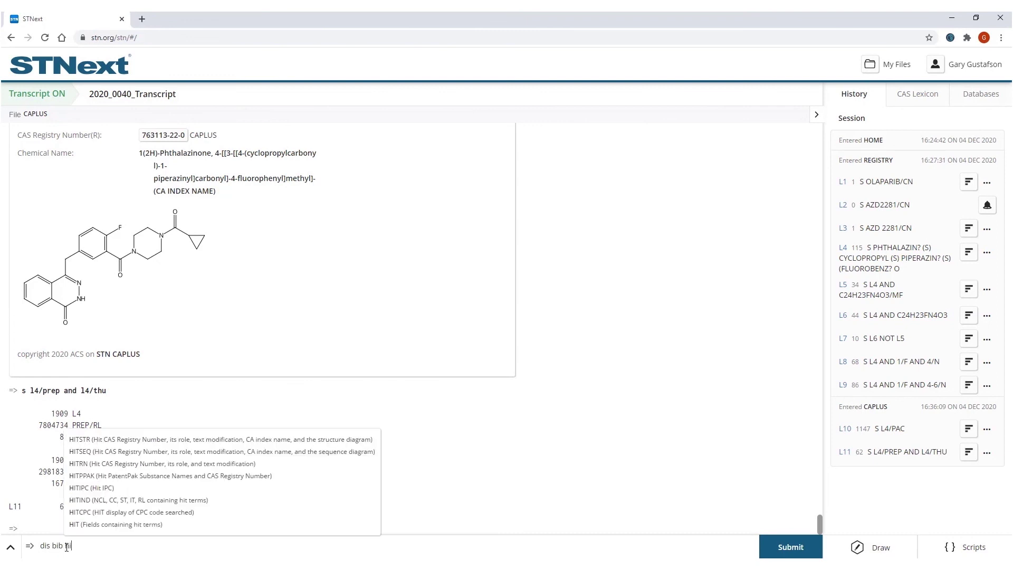
{"action": "type", "text": "tstr"}
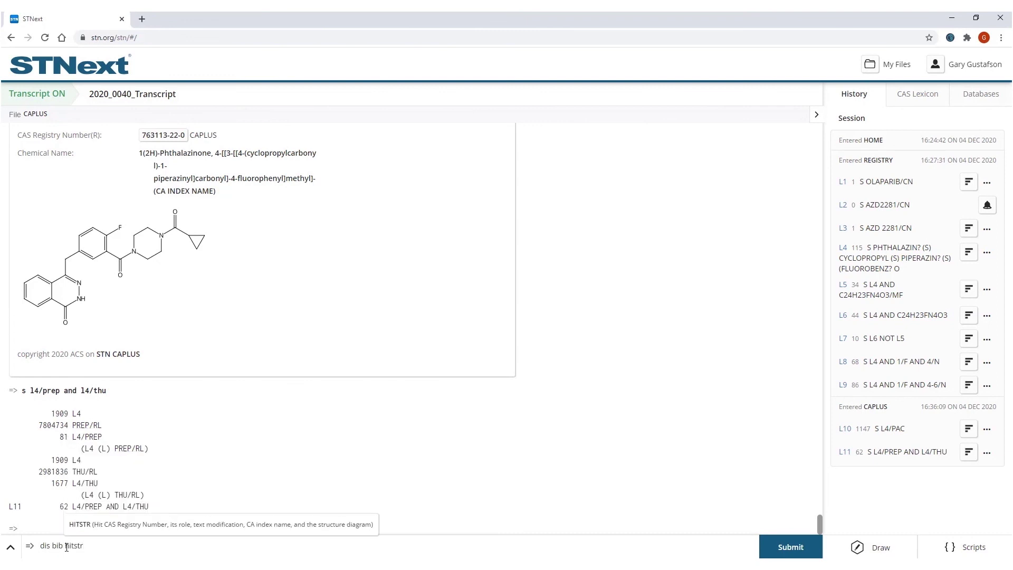
{"action": "type", "text": " 1"}
{"action": "key", "text": "Return"}
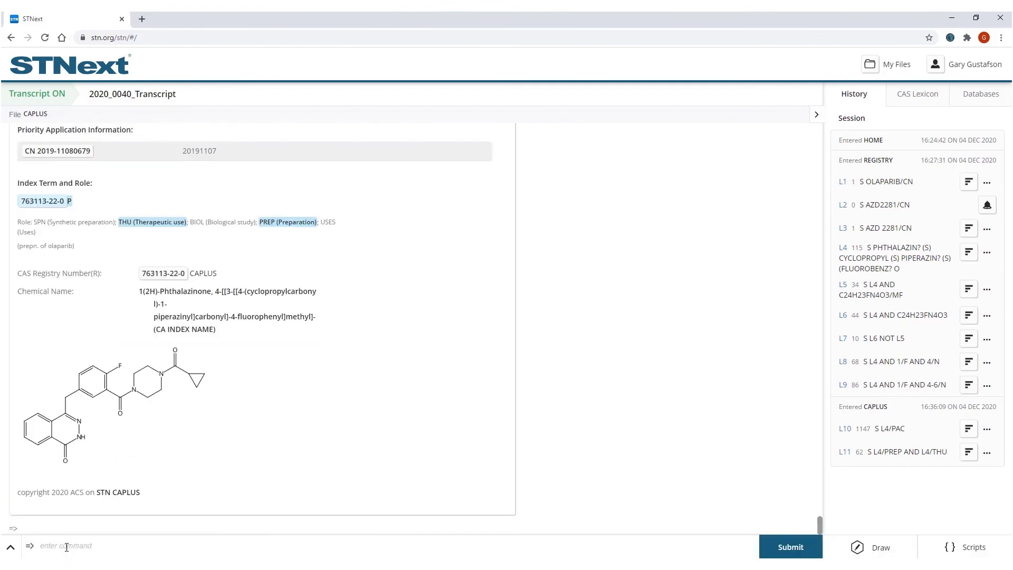
Step: Read L11 record 1, patent CN 110790710 'Preparation of olaparib', with THU and PREP roles
{"action": "scroll", "coordinate": [269, 224], "scroll_direction": "up", "scroll_amount": 4}
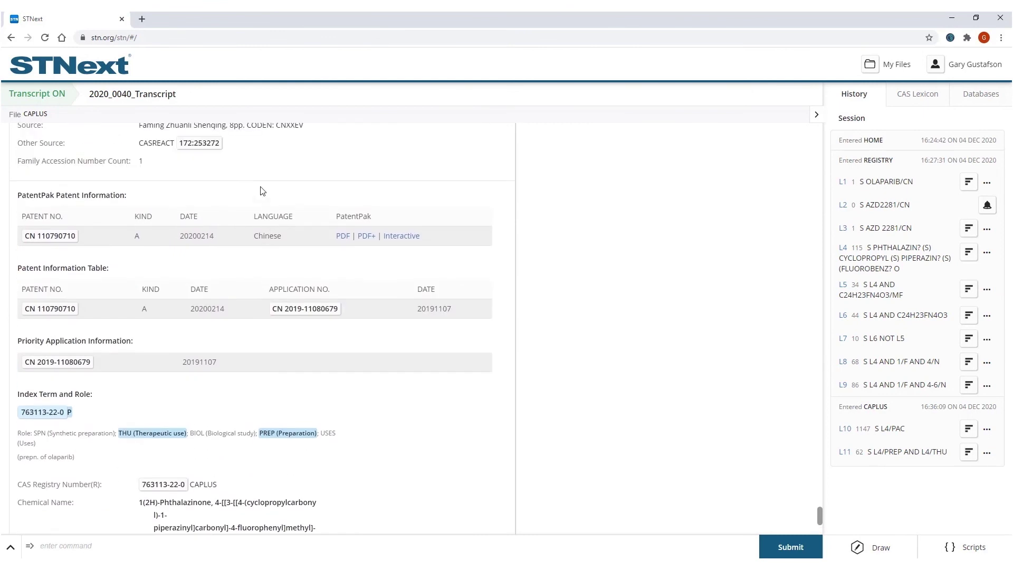
{"action": "scroll", "coordinate": [232, 167], "scroll_direction": "up", "scroll_amount": 3}
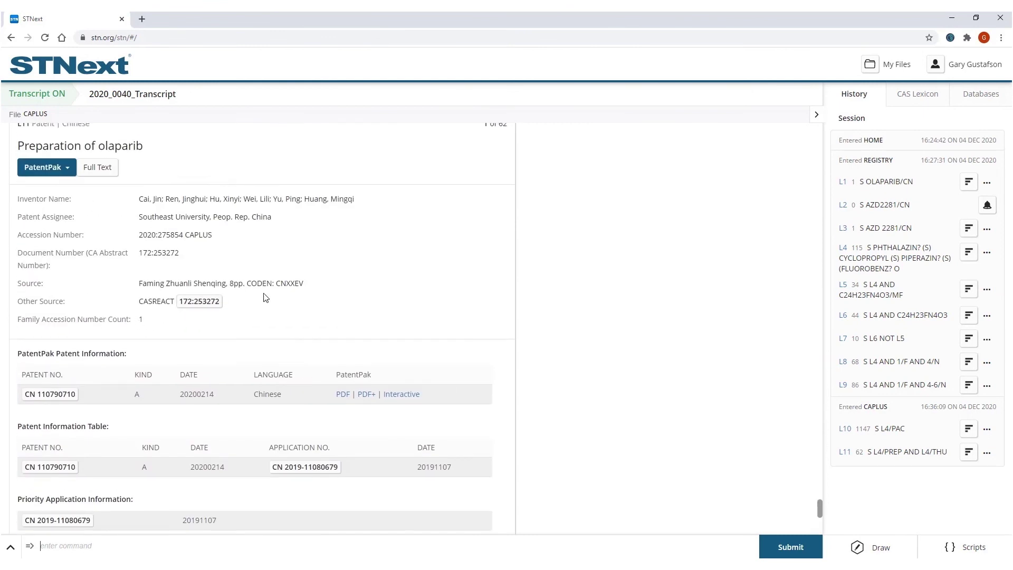
{"action": "scroll", "coordinate": [266, 298], "scroll_direction": "down", "scroll_amount": 5}
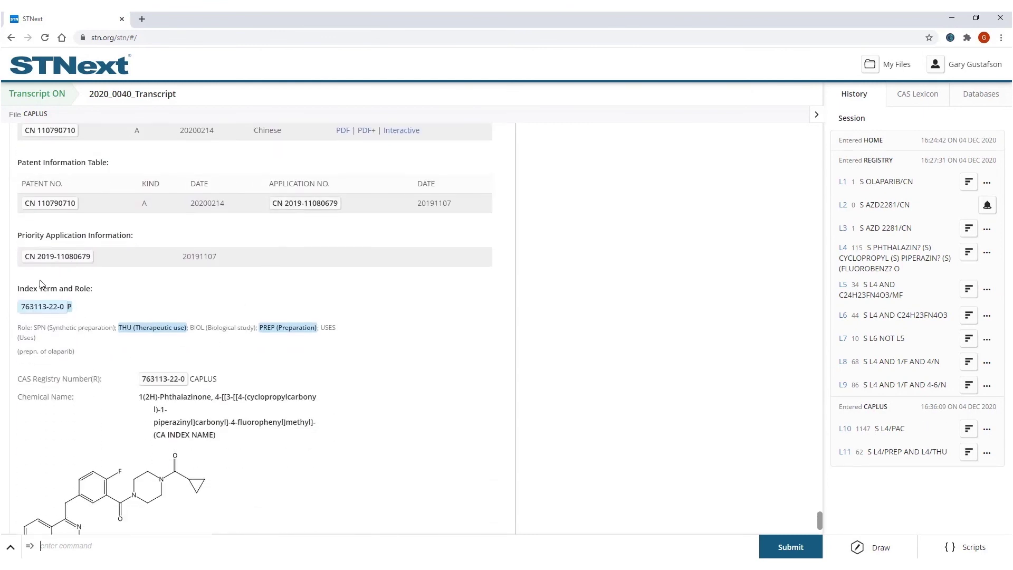